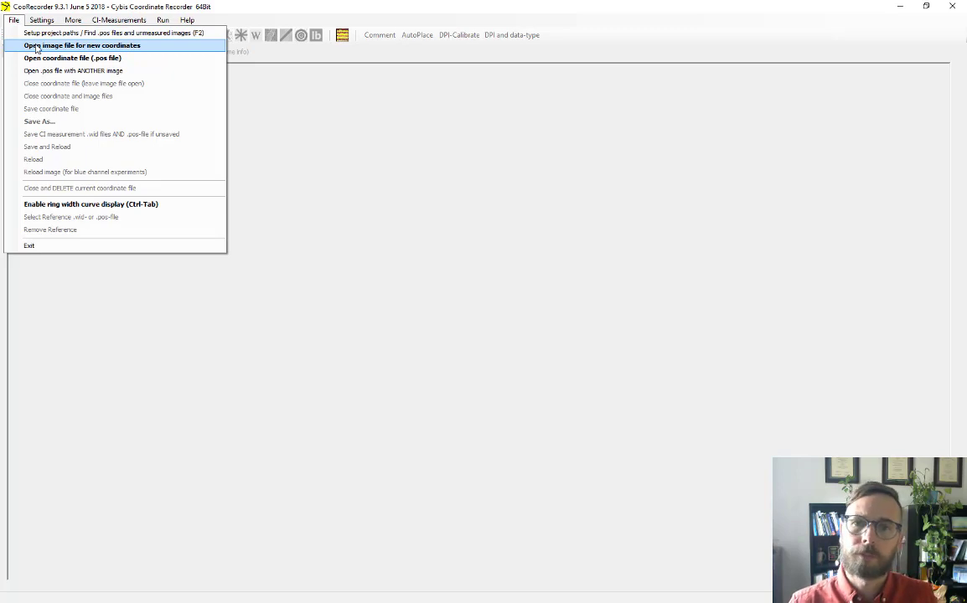
# Open image BTKX03A for new coordinates, accepting millimetre measurement at 2400 DPI and the sorted ring-width data mode.
pyautogui.click(36, 48)
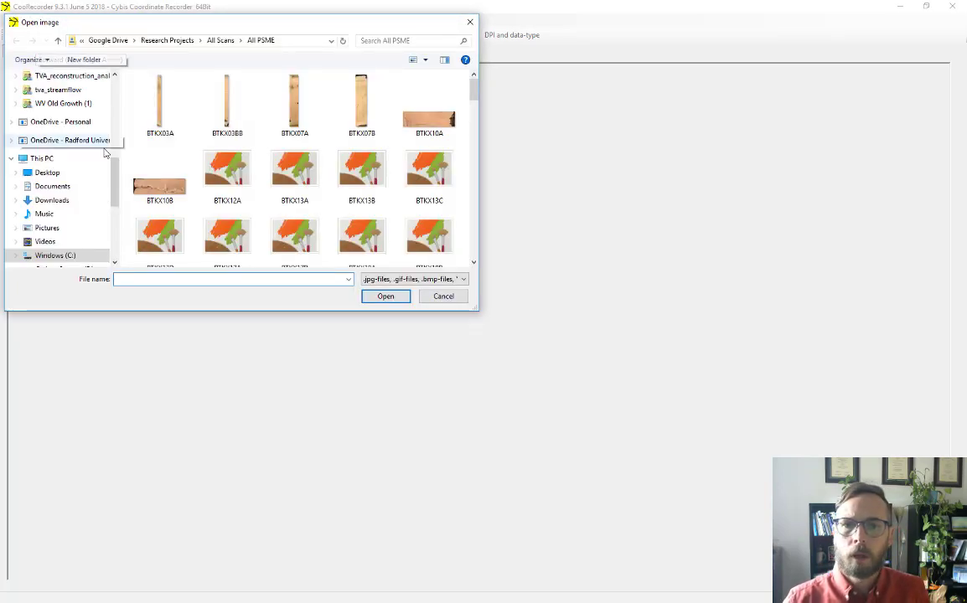
pyautogui.click(159, 119)
pyautogui.doubleClick(161, 118)
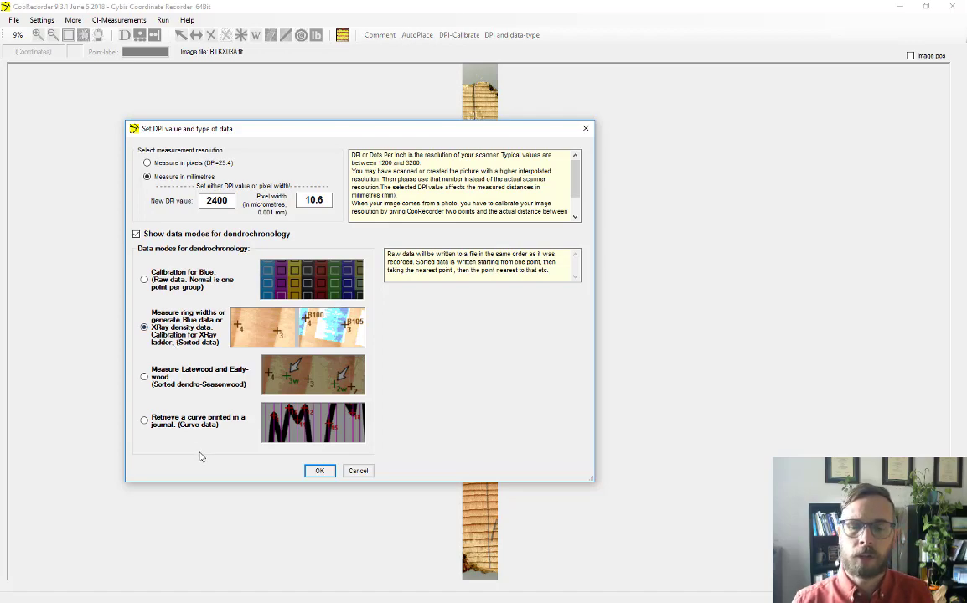
pyautogui.click(313, 471)
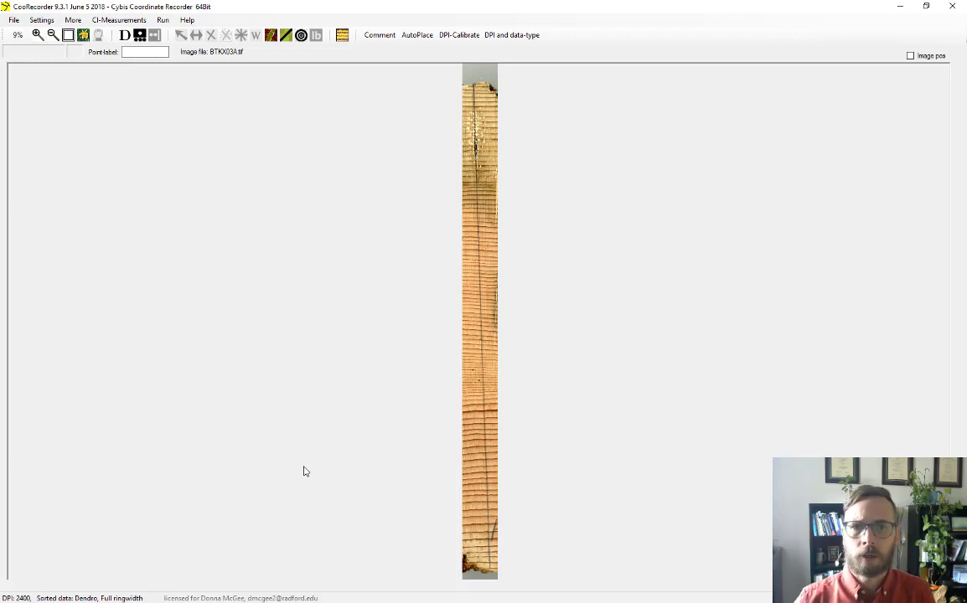
# Enable the ring width curve display and load BTK_PSME_TRW.wid as the reference.
pyautogui.click(16, 22)
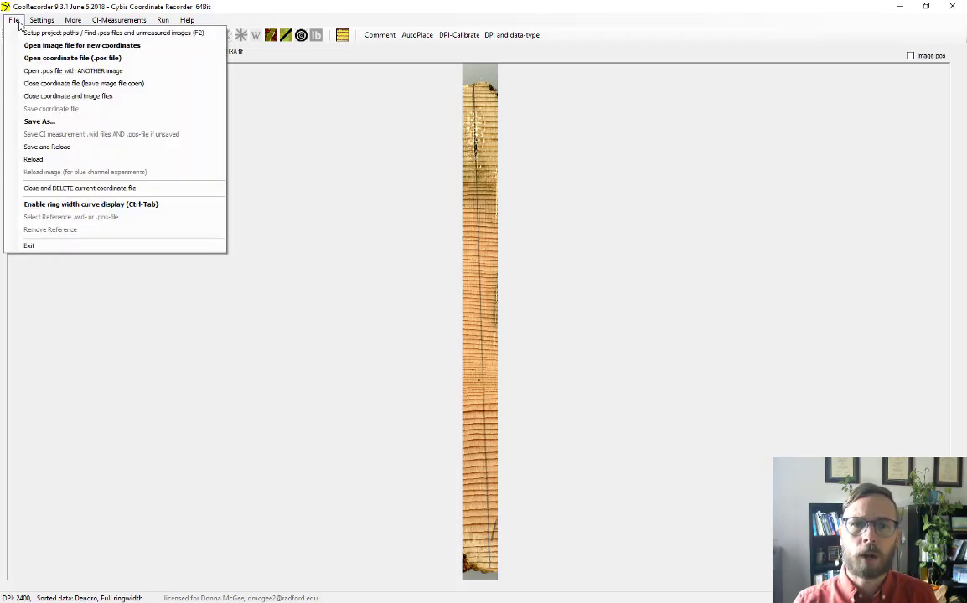
pyautogui.click(72, 209)
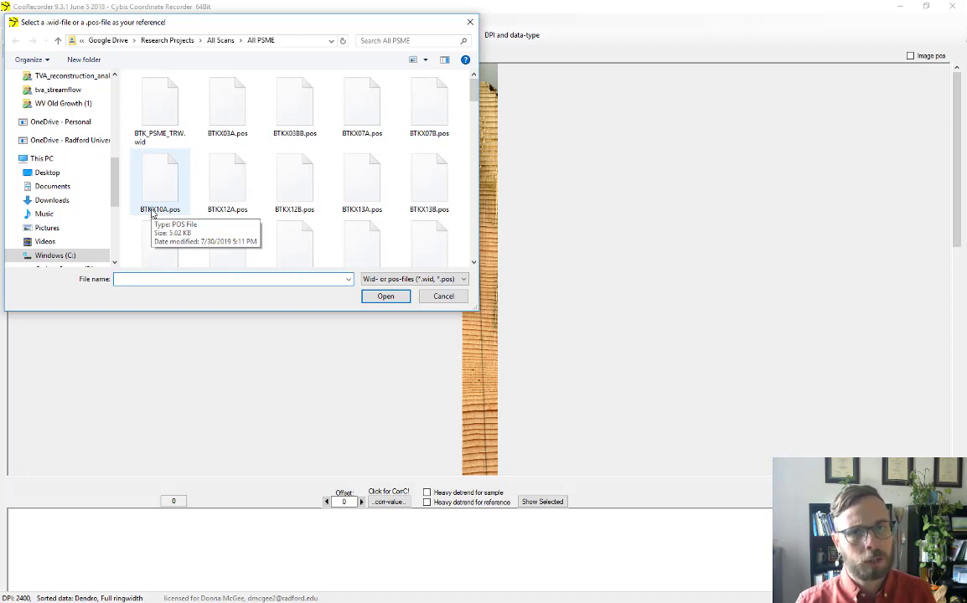
pyautogui.click(158, 112)
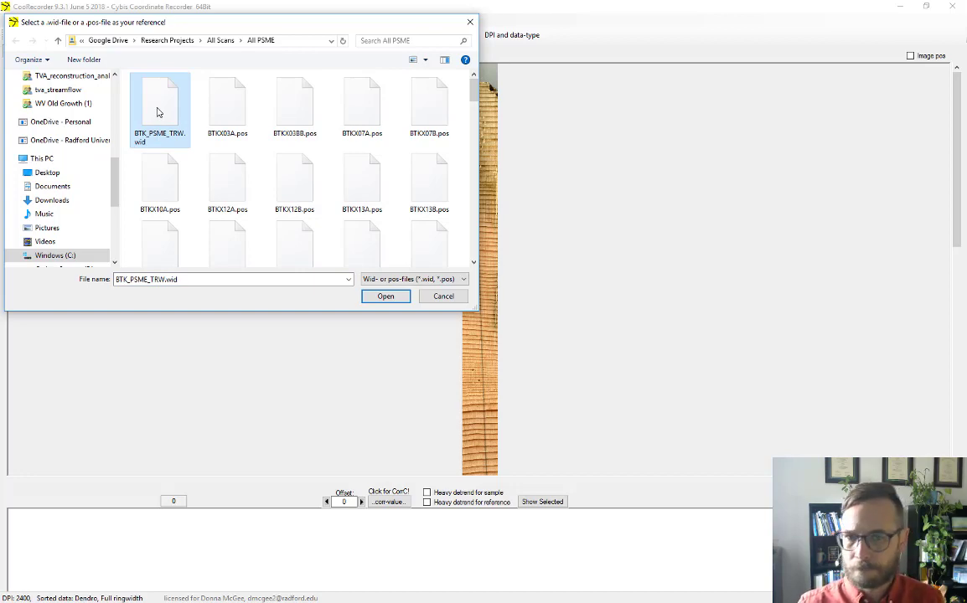
pyautogui.click(384, 298)
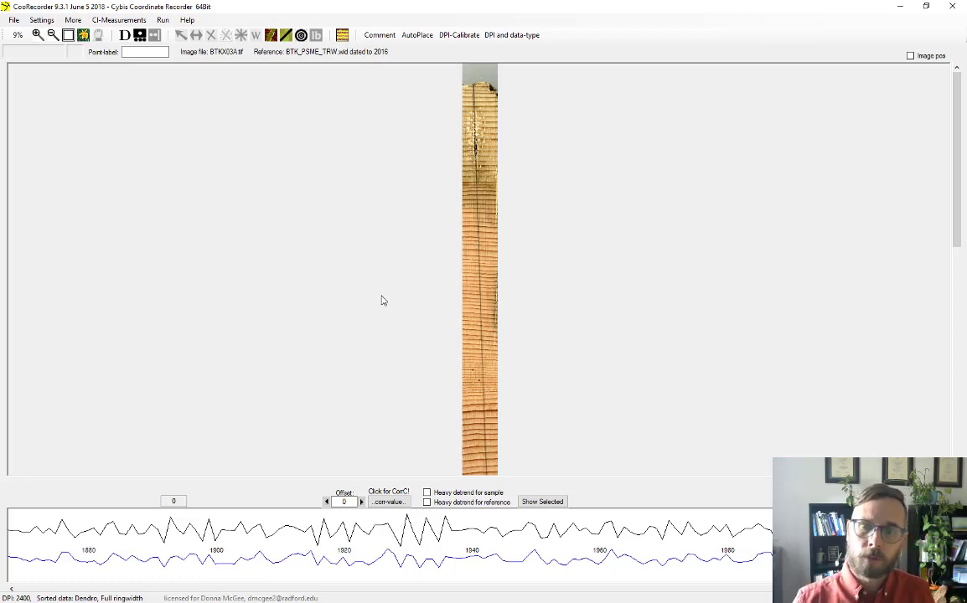
# Place the first two measurement points on the two outermost ring boundaries at the bark end of the core.
pyautogui.click(37, 37)
pyautogui.click(479, 86)
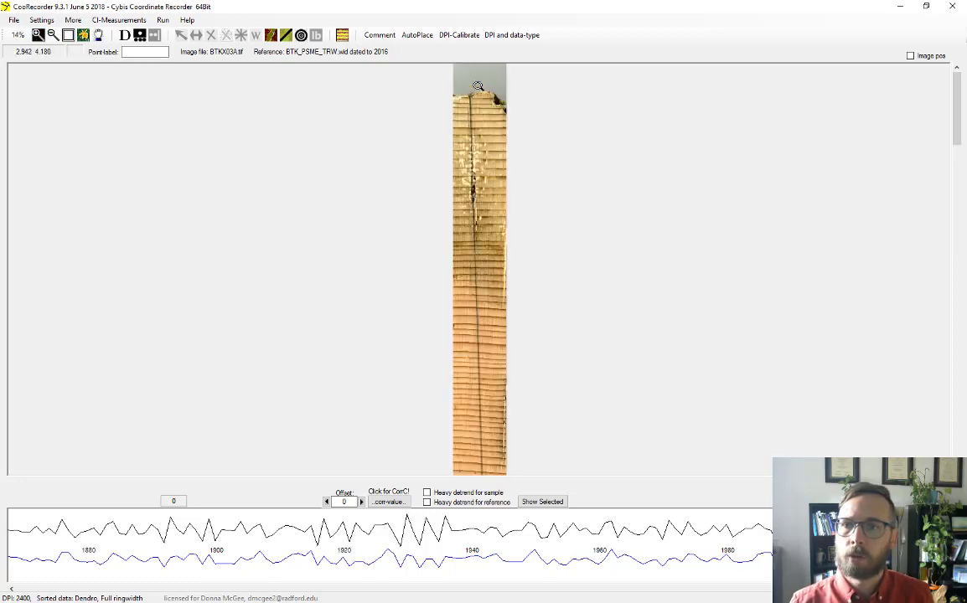
pyautogui.click(479, 103)
pyautogui.click(434, 104)
pyautogui.click(431, 144)
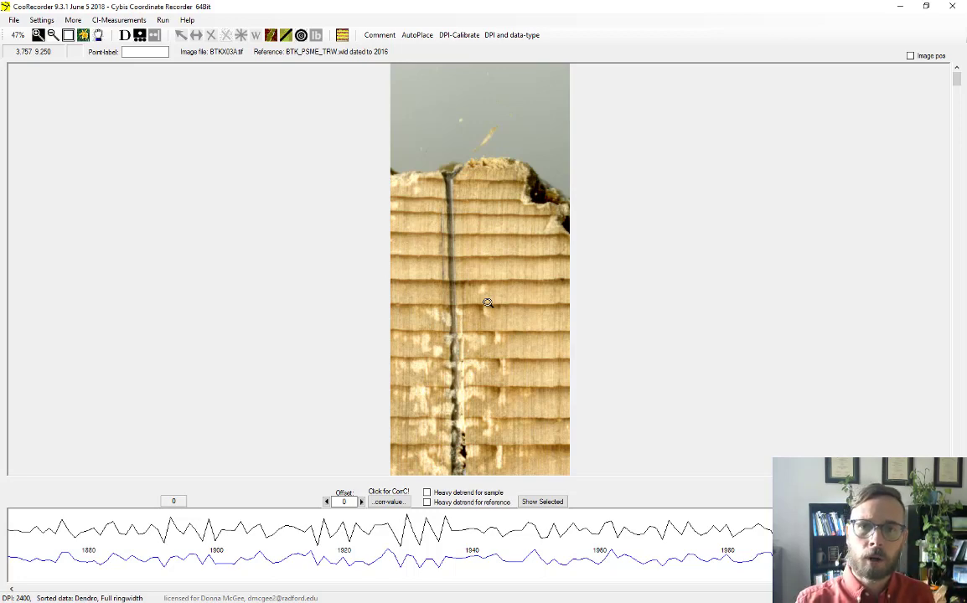
pyautogui.click(124, 37)
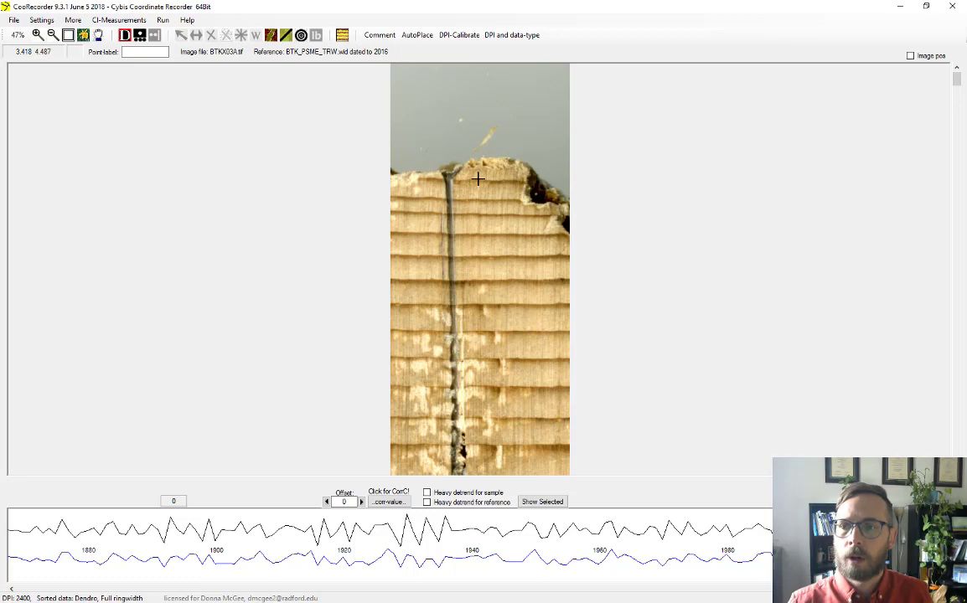
pyautogui.click(478, 179)
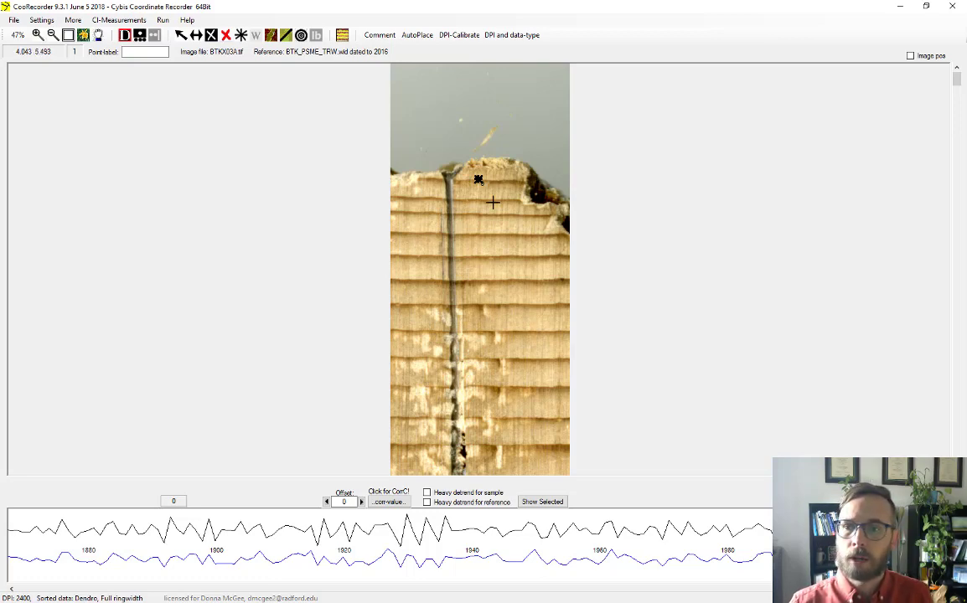
pyautogui.click(477, 198)
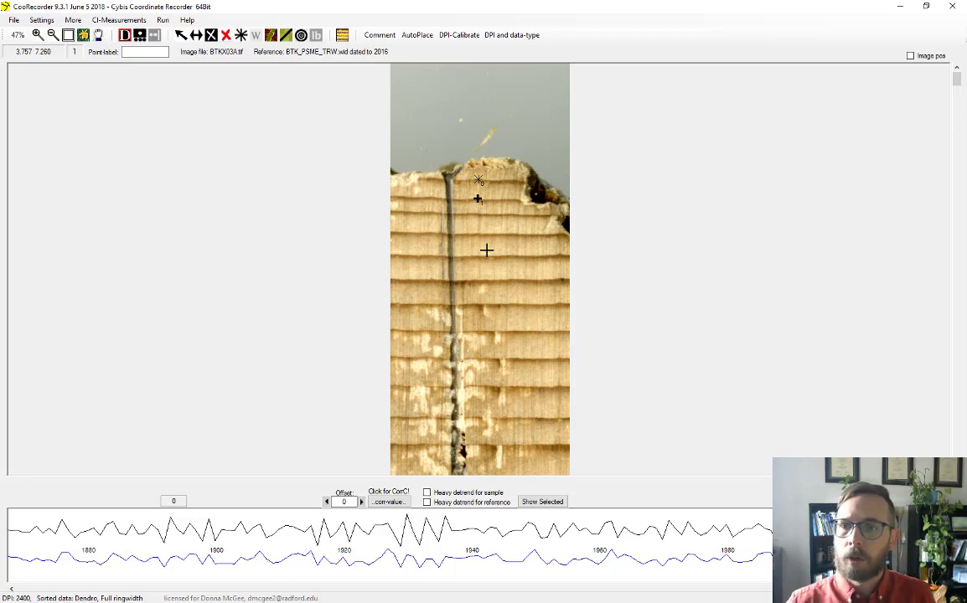
# AutoPlace ring points along a straight path from just below point 1 to beyond the tenth ring boundary.
pyautogui.click(419, 37)
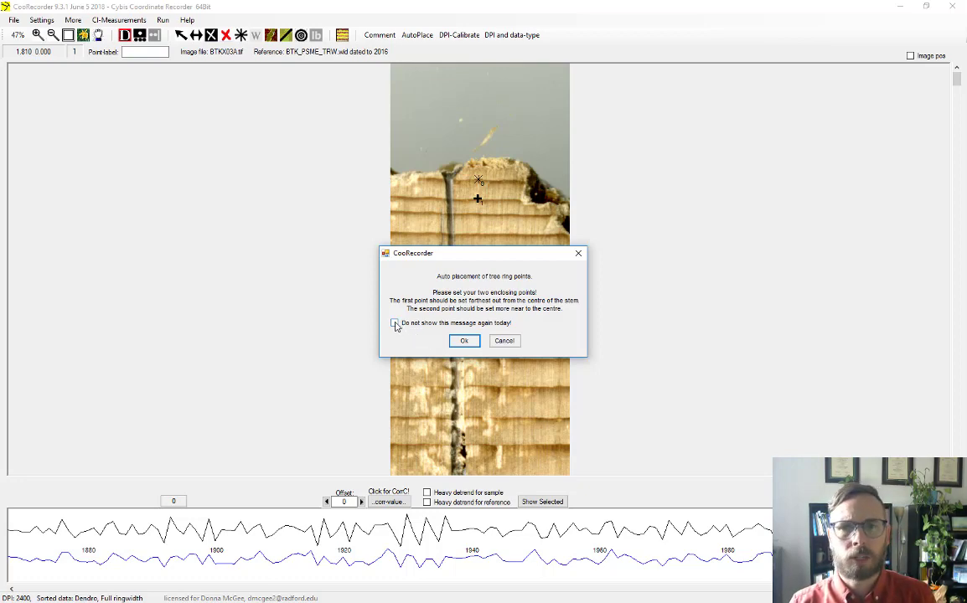
pyautogui.click(464, 341)
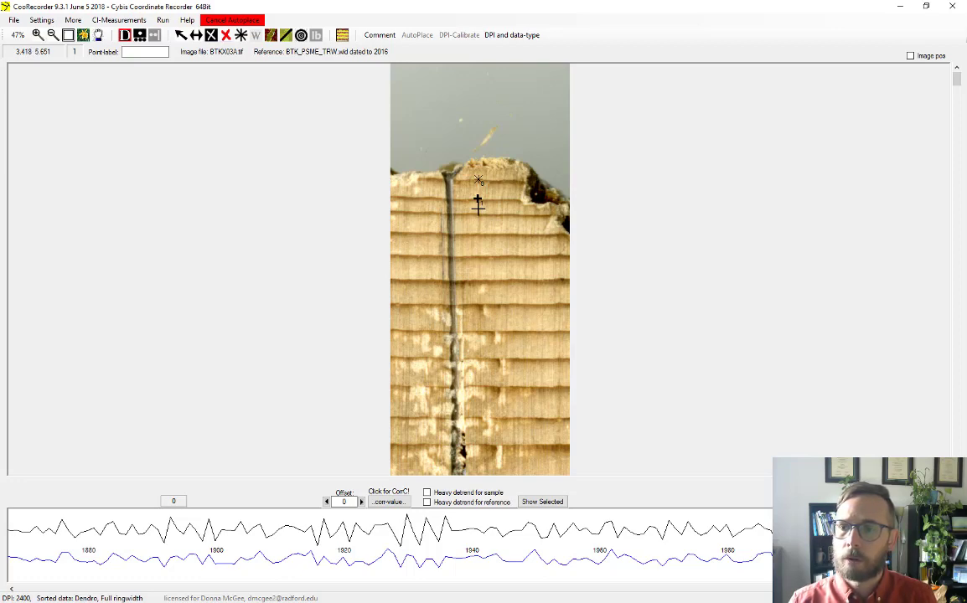
pyautogui.click(478, 203)
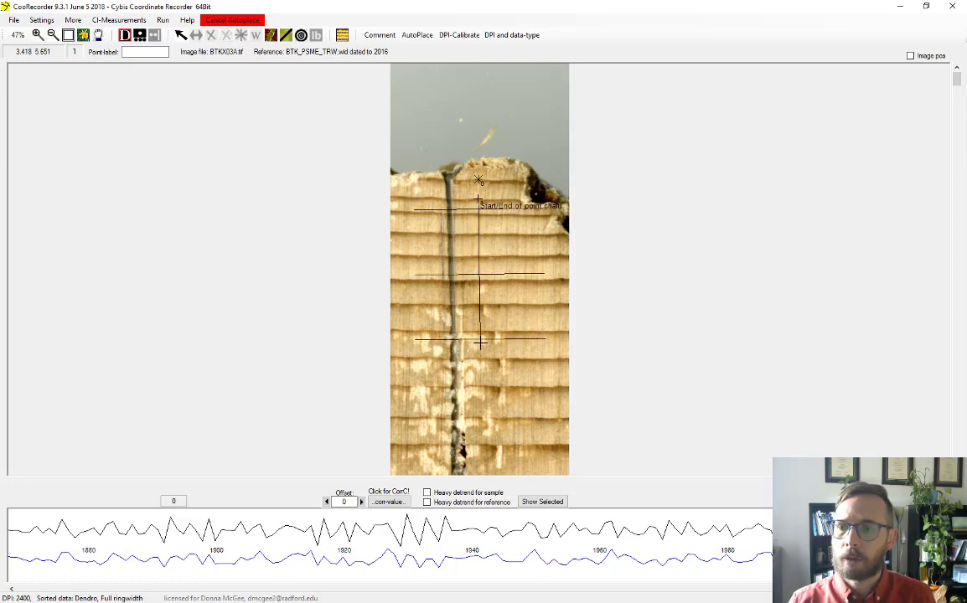
pyautogui.click(480, 440)
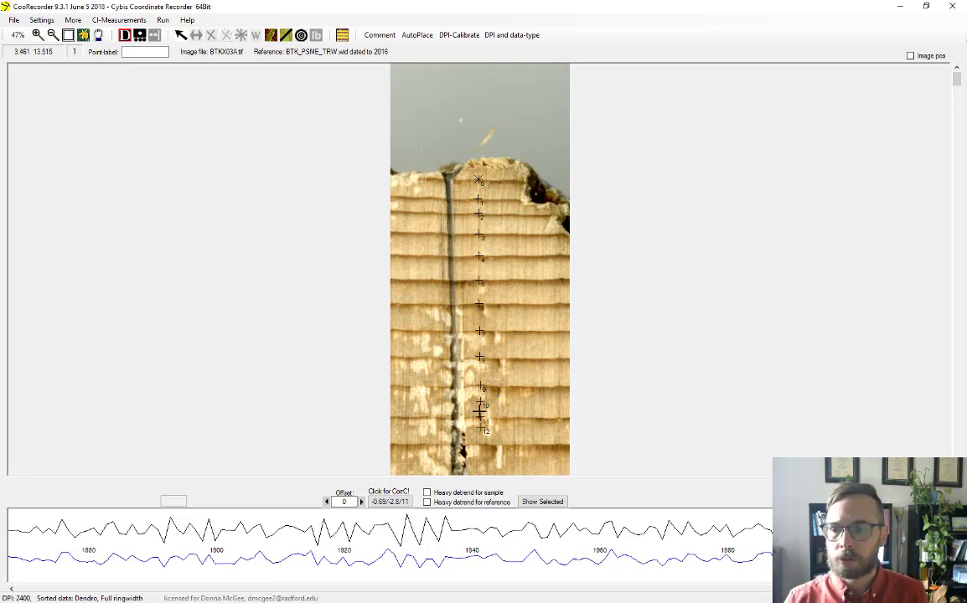
# Delete the two false auto-placed points that do not lie on ring boundaries, one above and one below the tenth boundary.
pyautogui.click(182, 39)
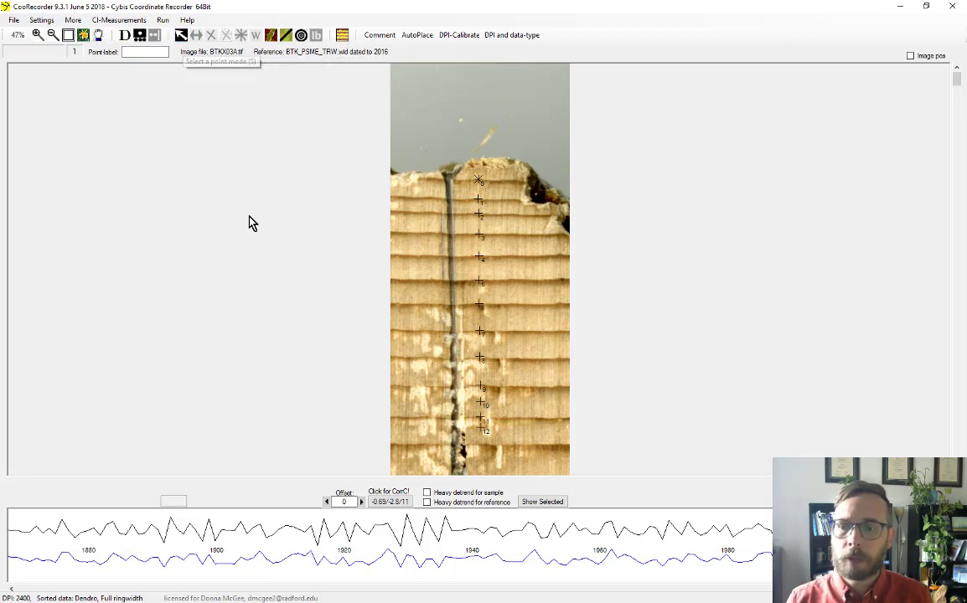
pyautogui.click(480, 404)
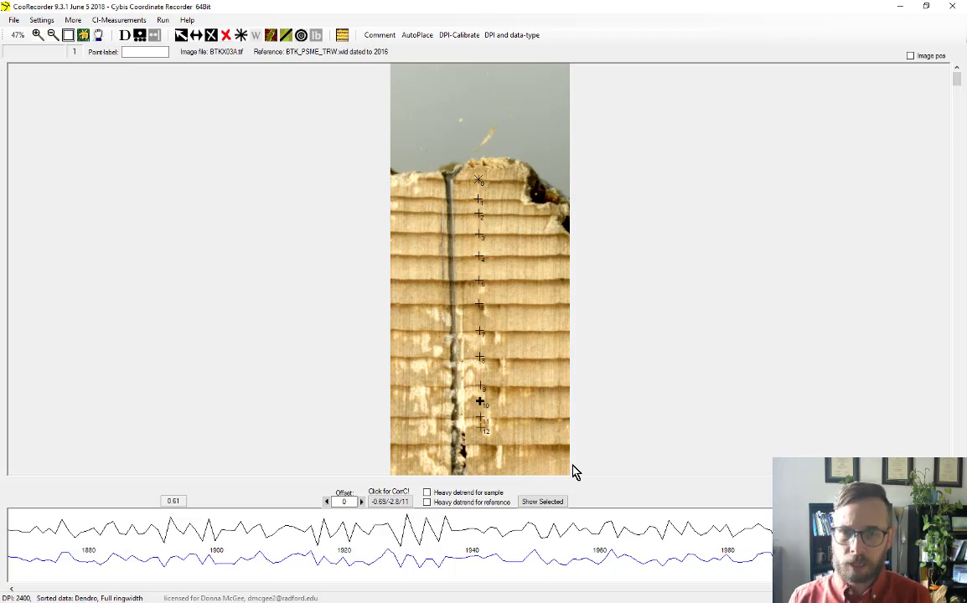
pyautogui.click(211, 36)
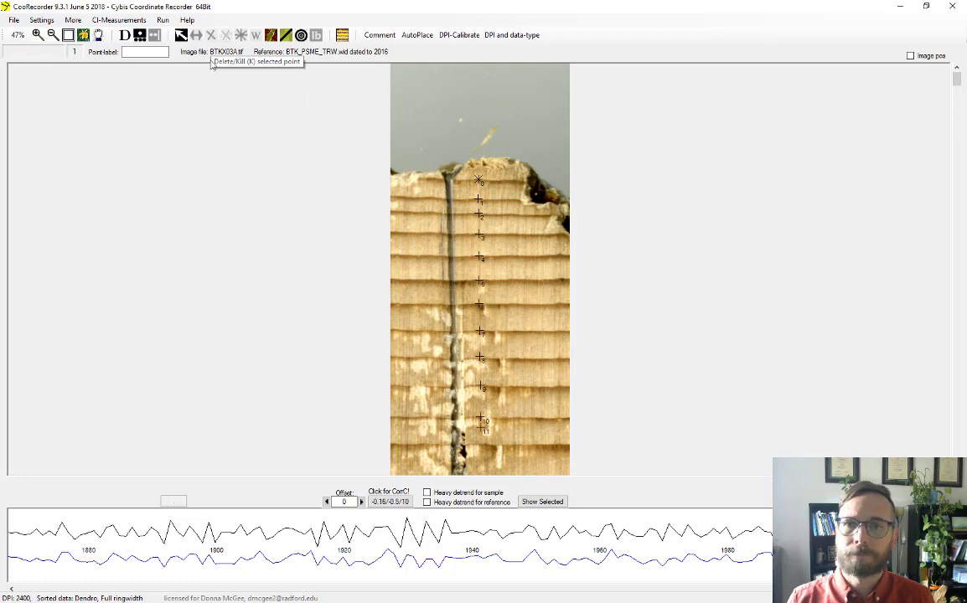
pyautogui.click(481, 426)
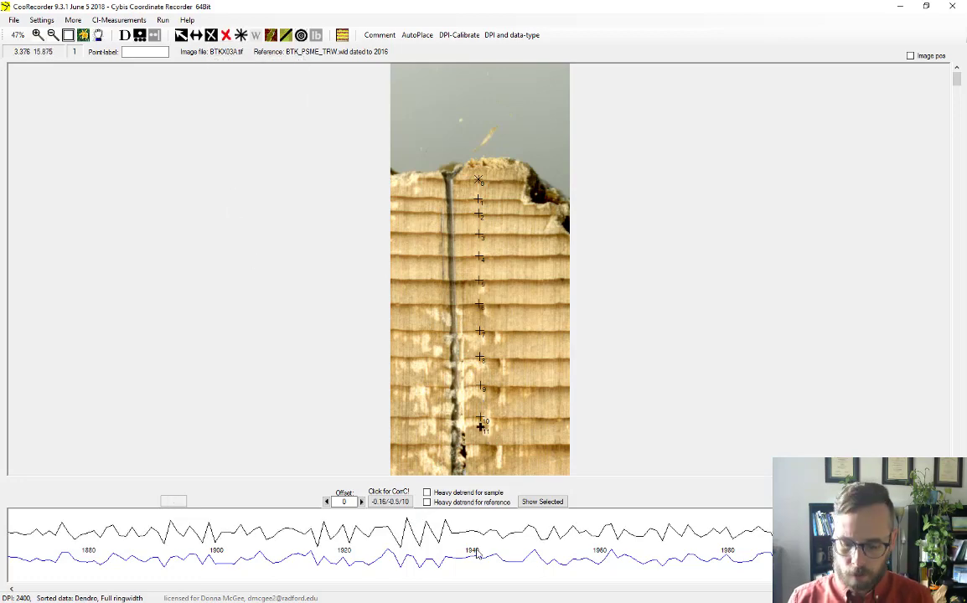
pyautogui.press('k')
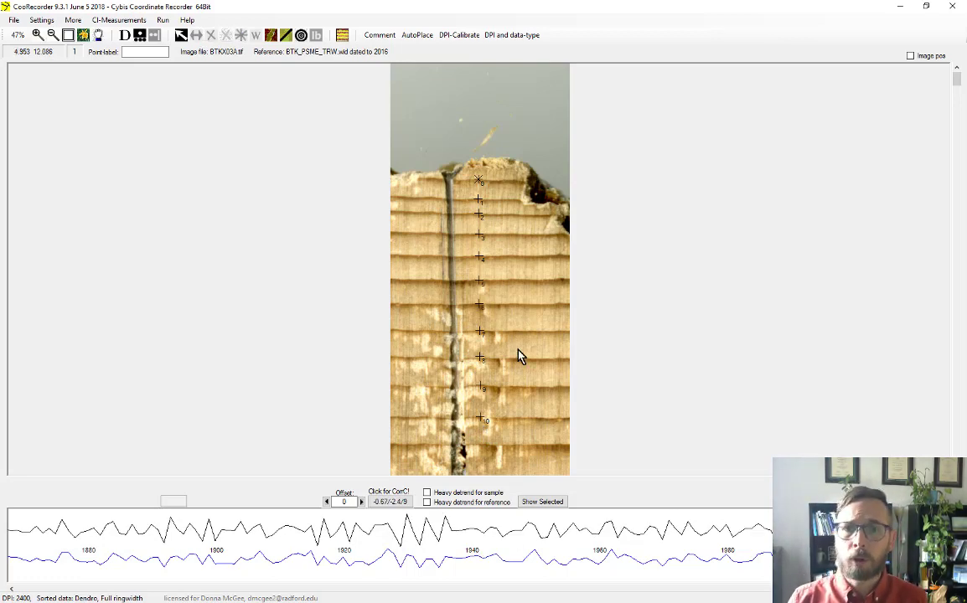
# Add a linked pair of points on the eleventh ring boundary to shift the measuring path sideways, away from the damaged wood.
pyautogui.click(98, 34)
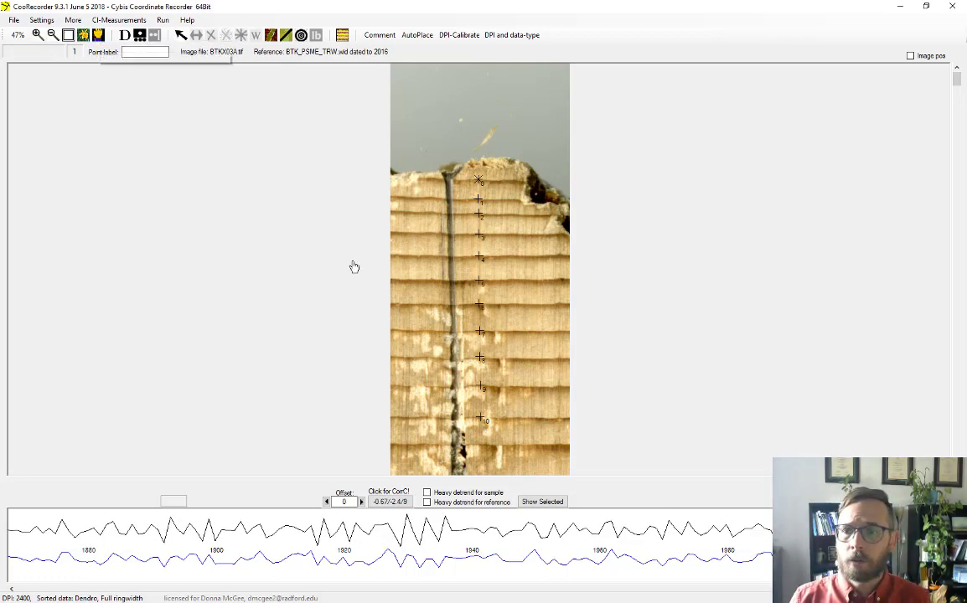
pyautogui.moveTo(510, 453); pyautogui.dragTo(508, 274)
pyautogui.scroll(-3, 510, 277)
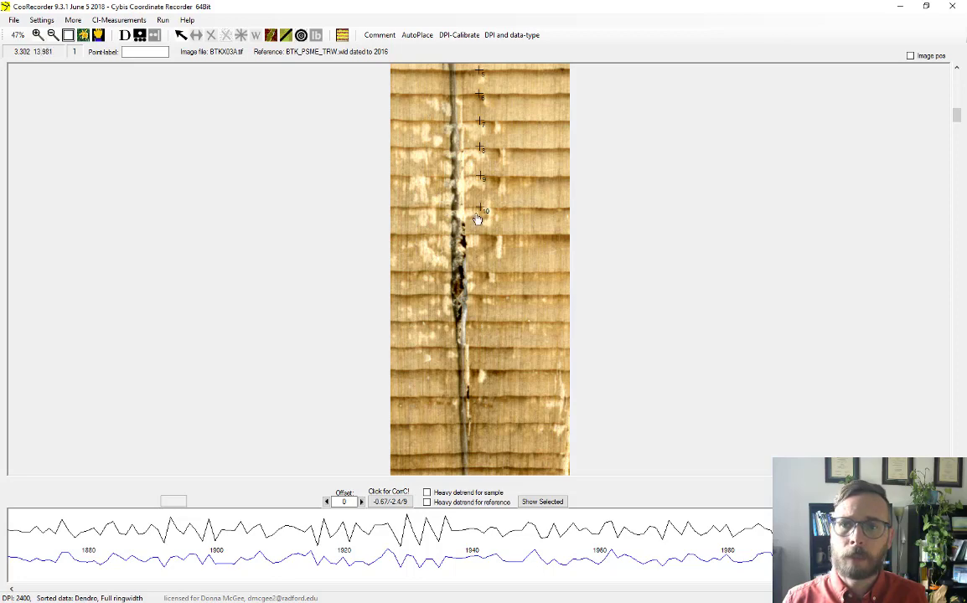
pyautogui.click(124, 35)
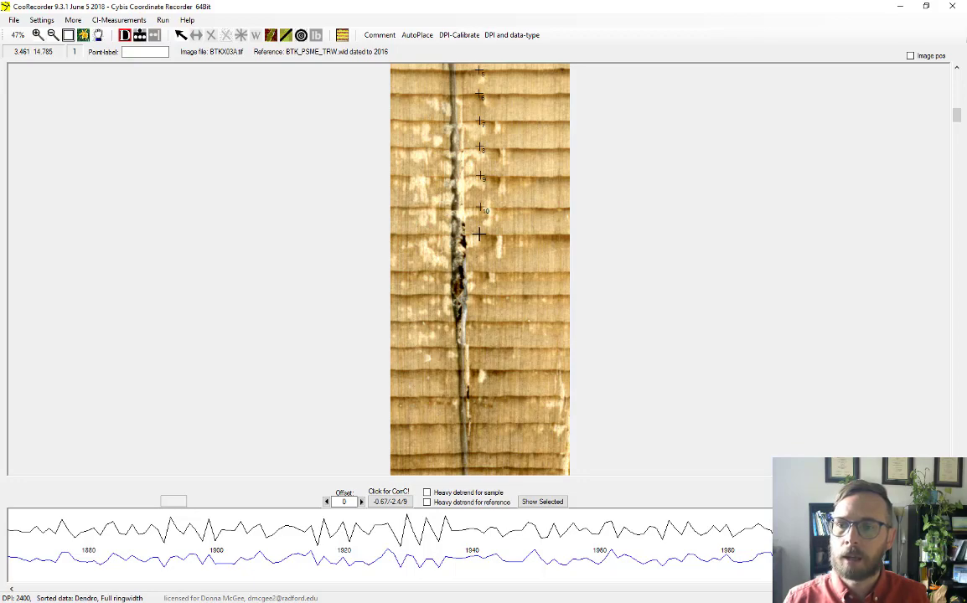
pyautogui.click(478, 236)
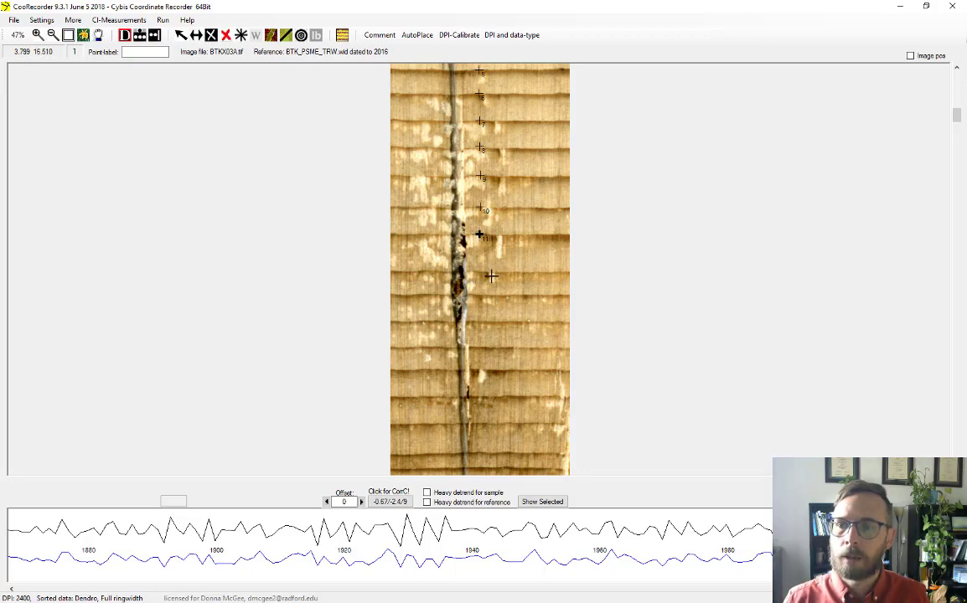
pyautogui.click(533, 236)
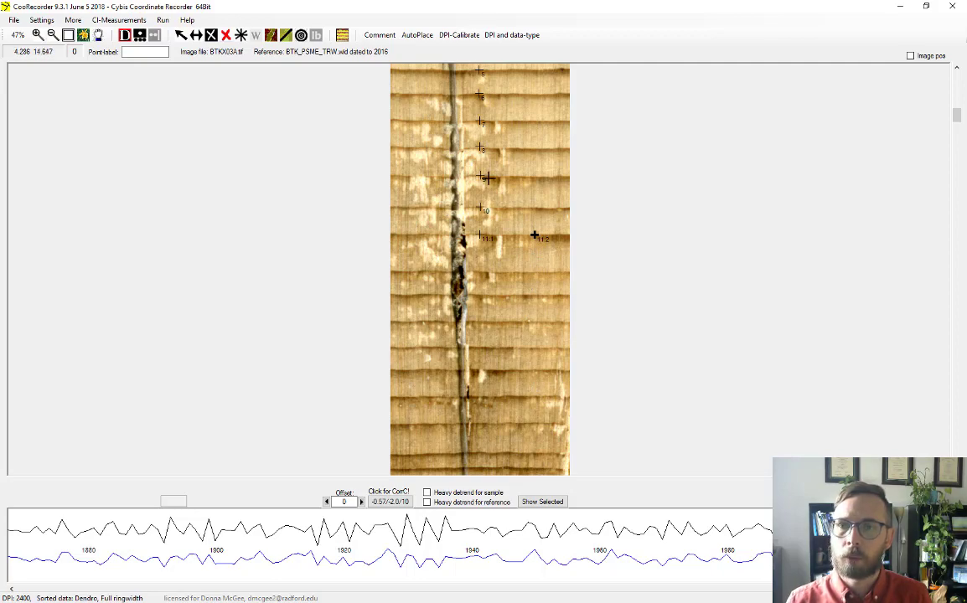
# AutoPlace ring points along the shifted path from just below point 11:2 to beyond the eighteenth ring boundary.
pyautogui.click(418, 37)
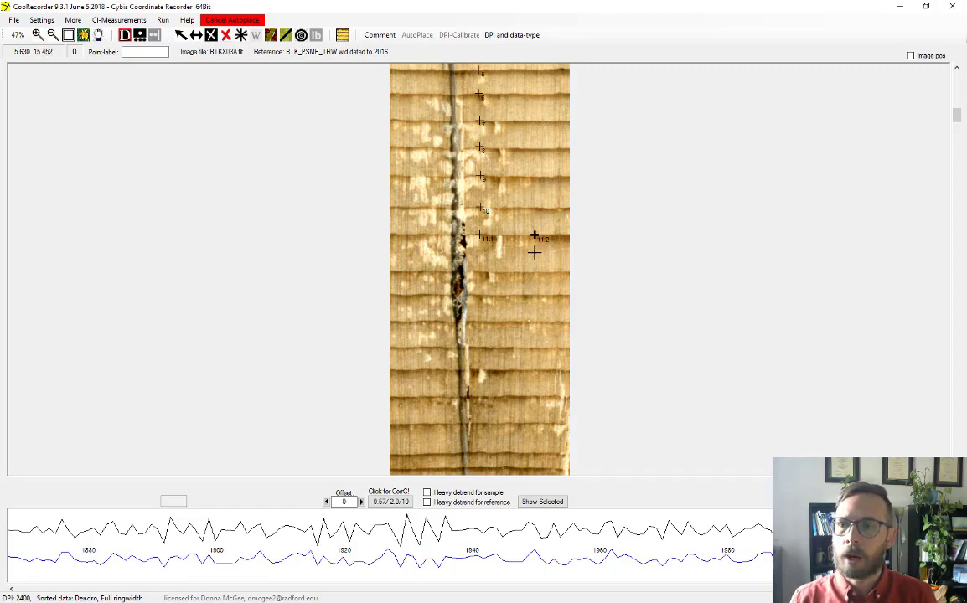
pyautogui.click(535, 253)
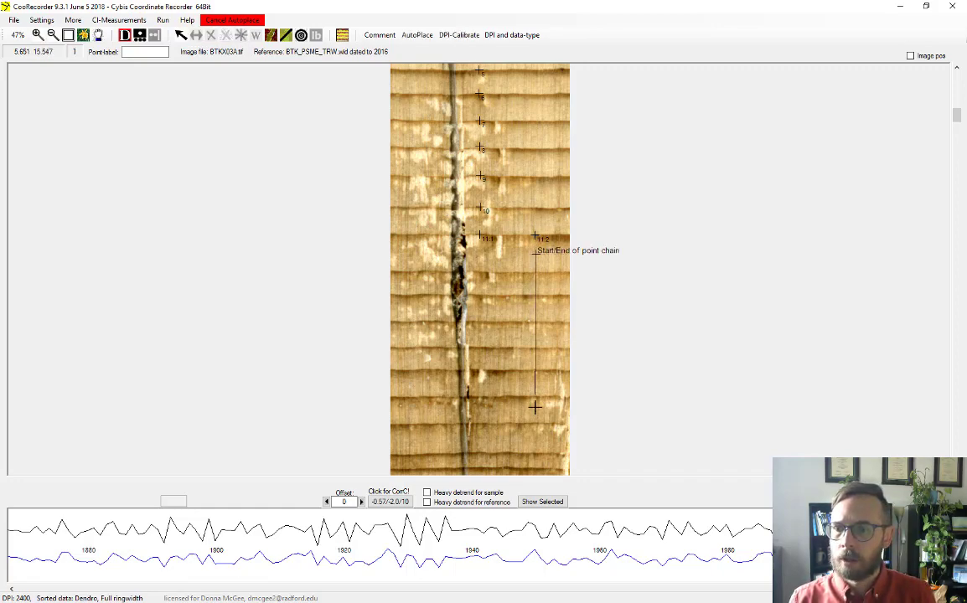
pyautogui.click(536, 448)
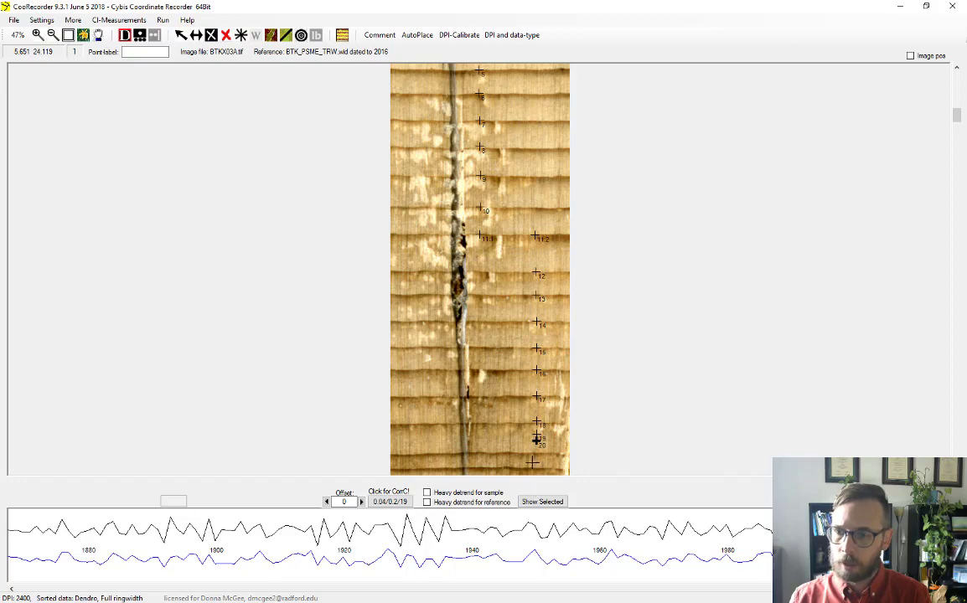
# Delete false points 20 and 19 at the end of the auto-placed chain.
pyautogui.press('Delete')
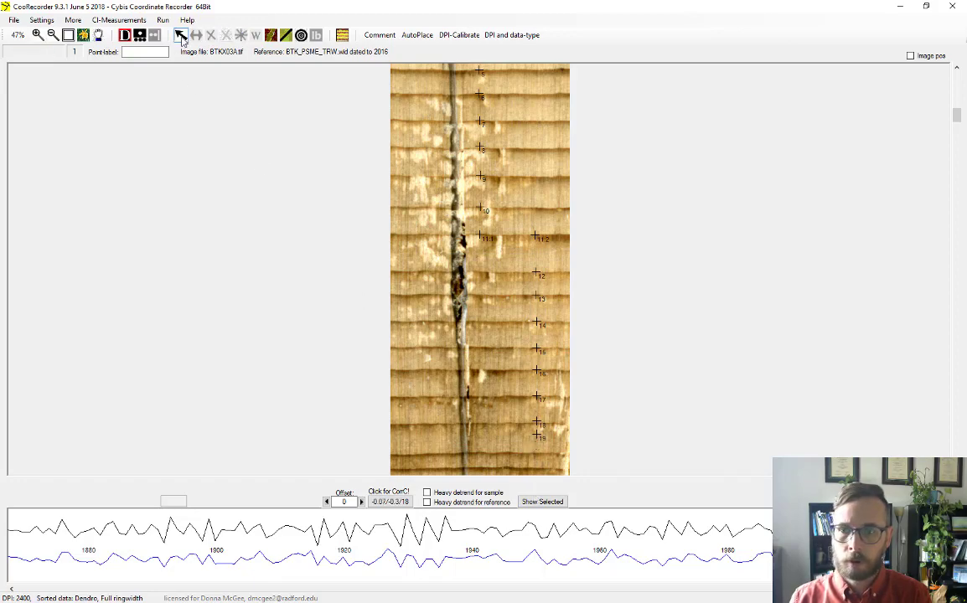
pyautogui.click(538, 451)
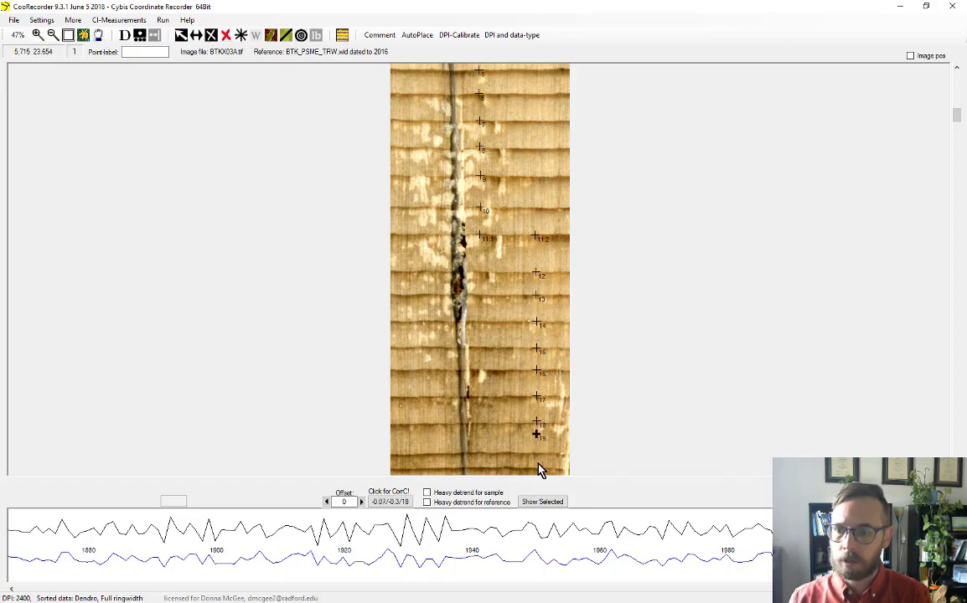
pyautogui.press('Delete')
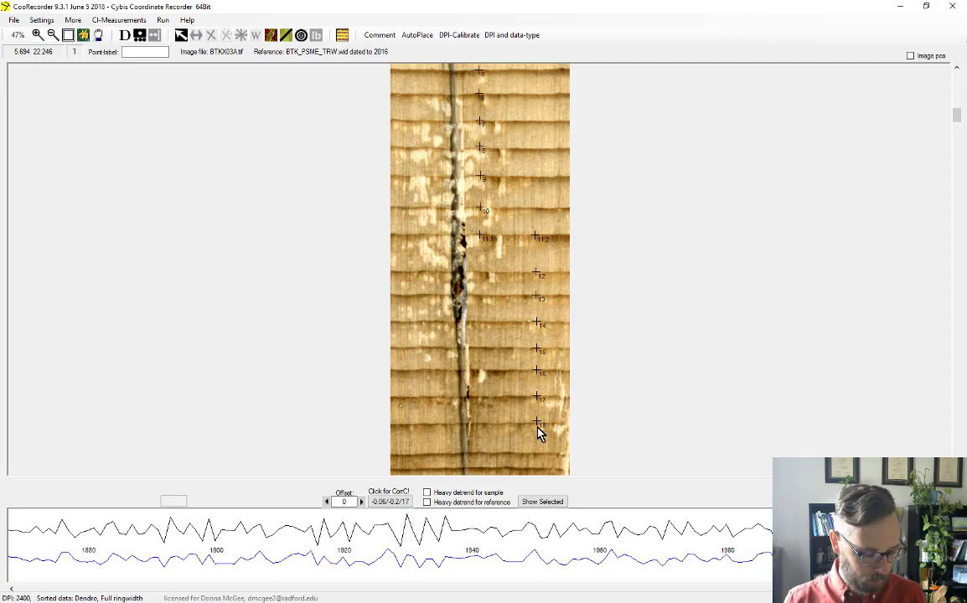
# AutoPlace ring points straight along the path from just below point 18 to just beyond the twenty-seventh ring boundary.
pyautogui.scroll(-1, 538, 433)
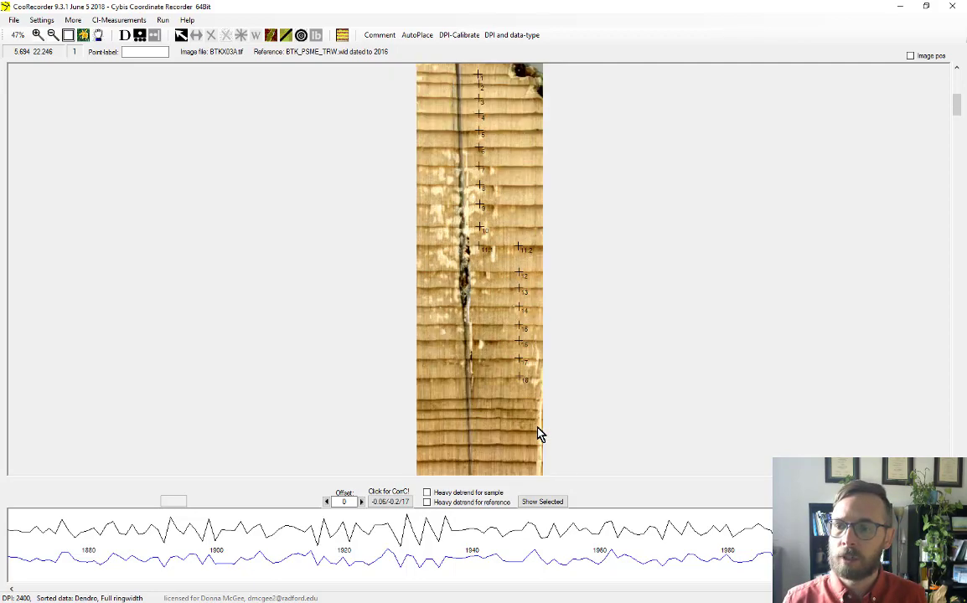
pyautogui.scroll(-5, 539, 433)
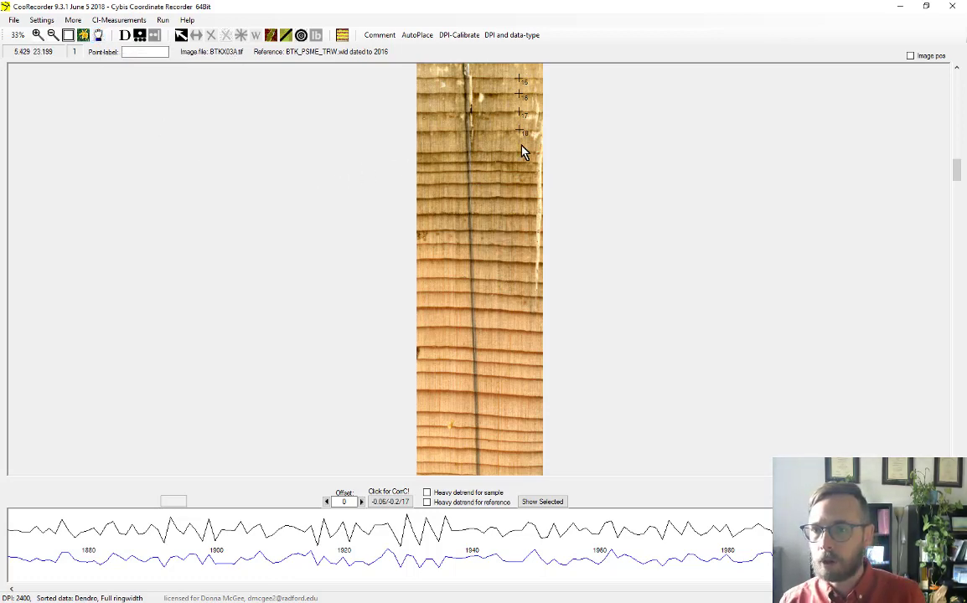
pyautogui.click(423, 37)
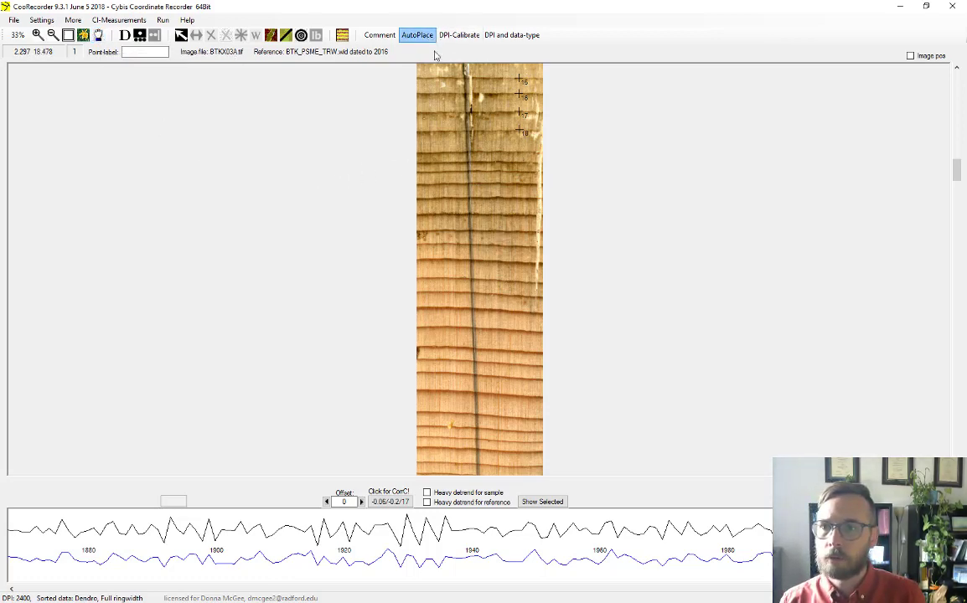
pyautogui.click(519, 140)
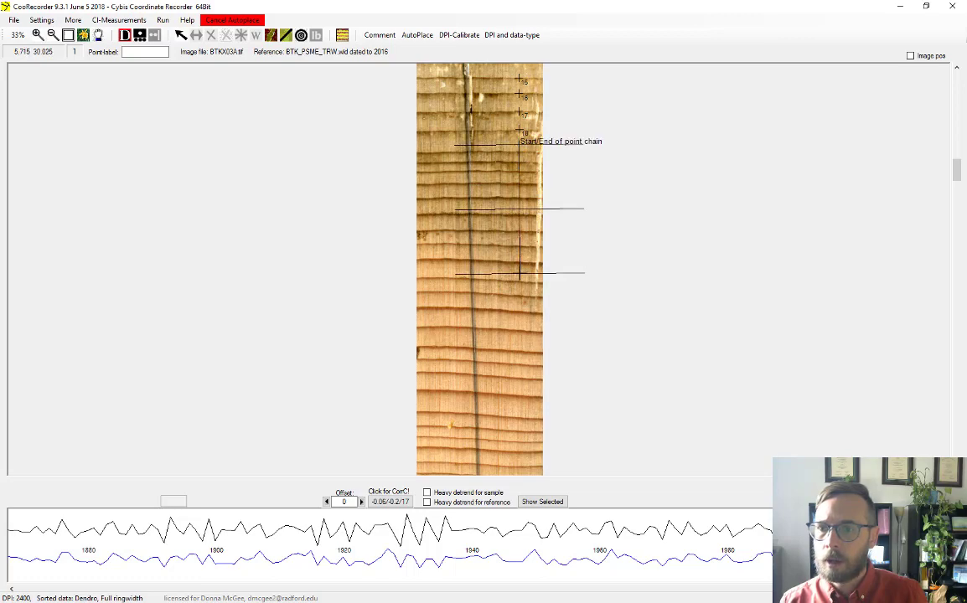
pyautogui.click(520, 273)
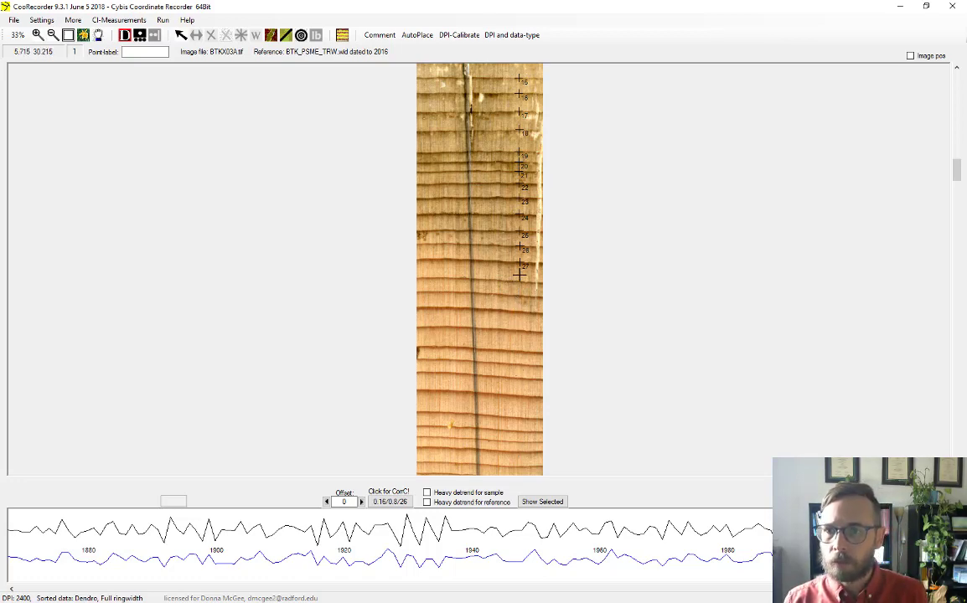
# AutoPlace the next chain of ring points from just below point 27 to just beyond the thirty-ninth ring boundary.
pyautogui.click(416, 34)
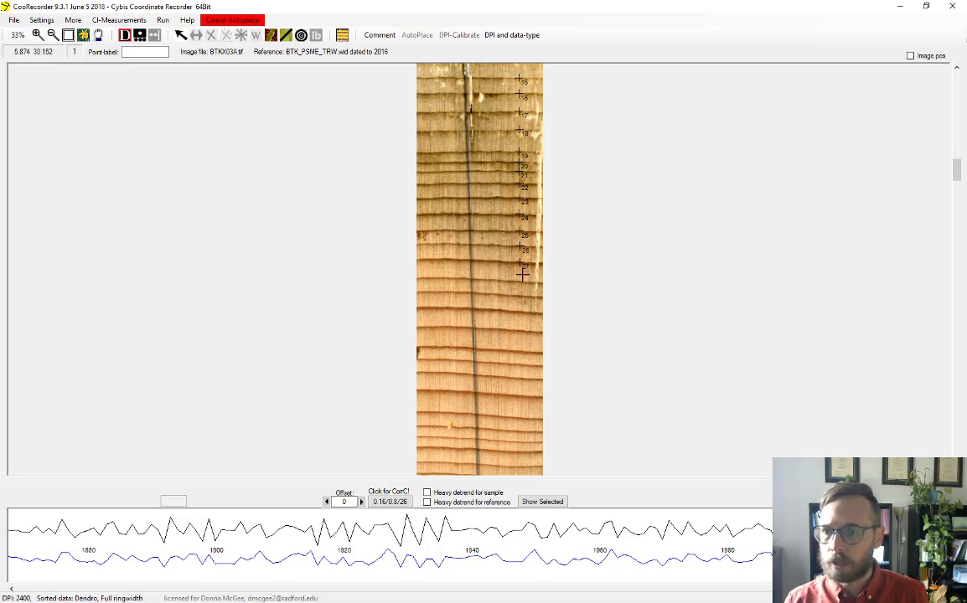
pyautogui.click(513, 358)
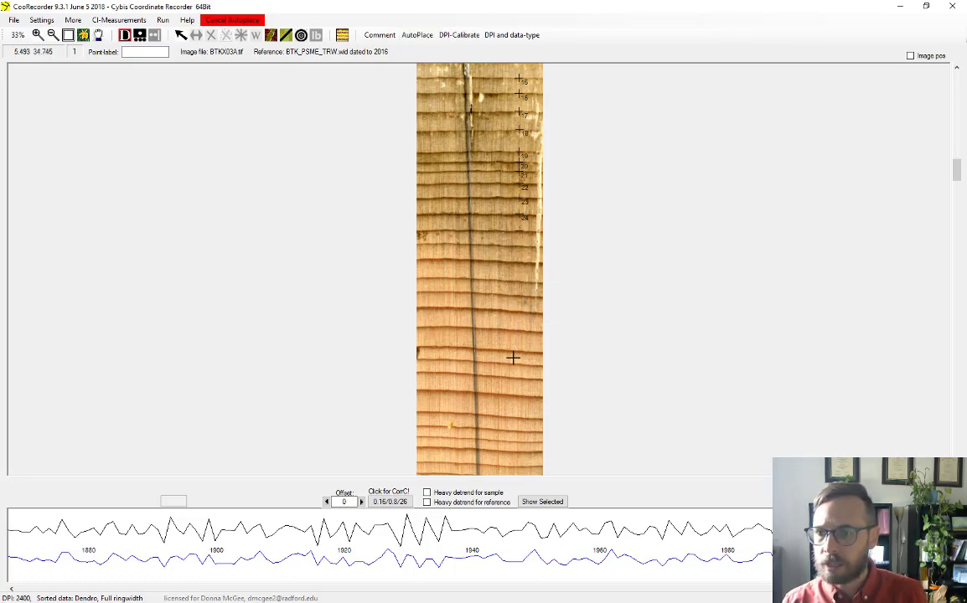
pyautogui.click(513, 346)
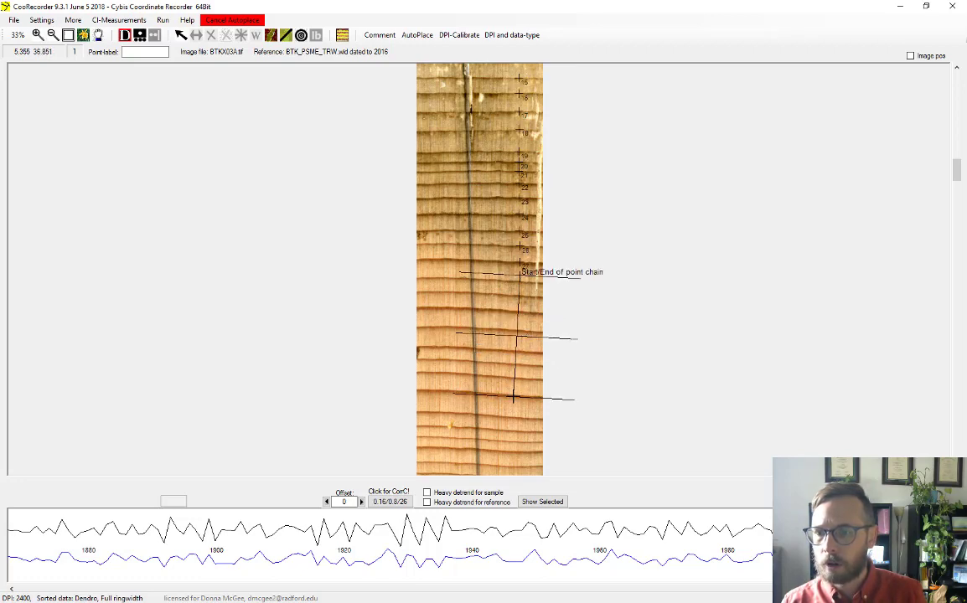
pyautogui.click(509, 461)
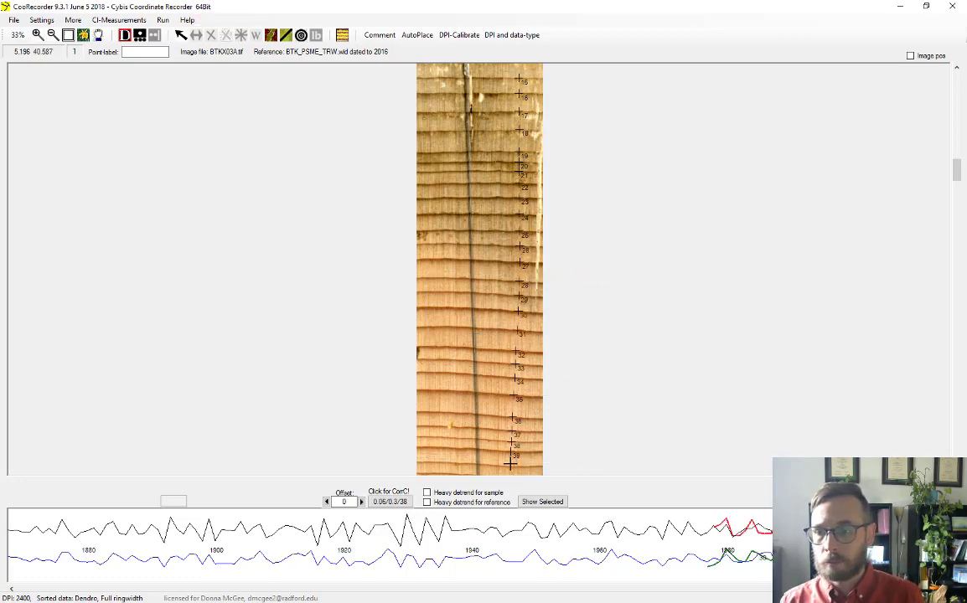
# Add a linked pair of points across the fortieth ring boundary to avoid the crack, and mark boundaries 41 and 42 along the shifted path.
pyautogui.scroll(-5, 509, 461)
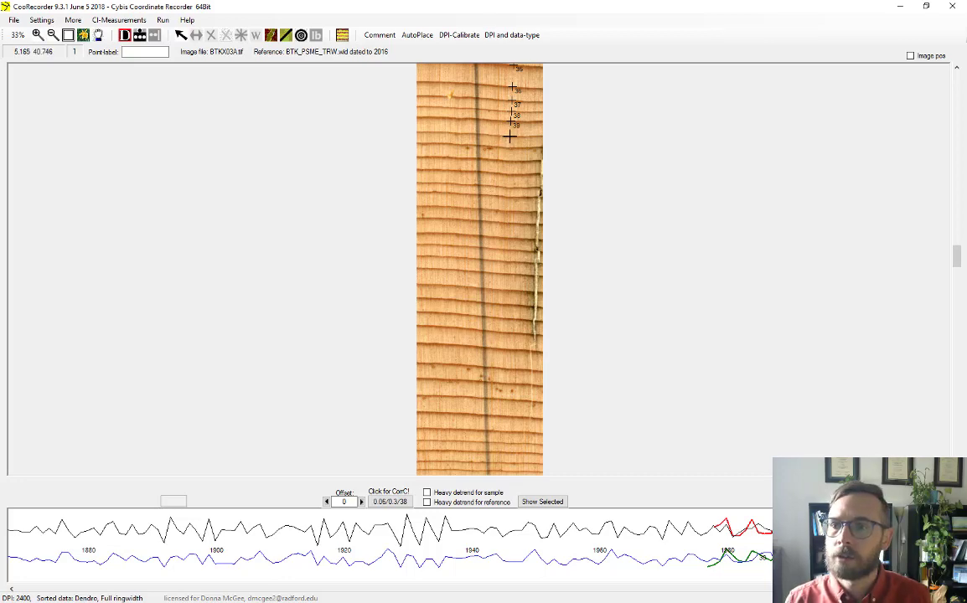
pyautogui.click(509, 136)
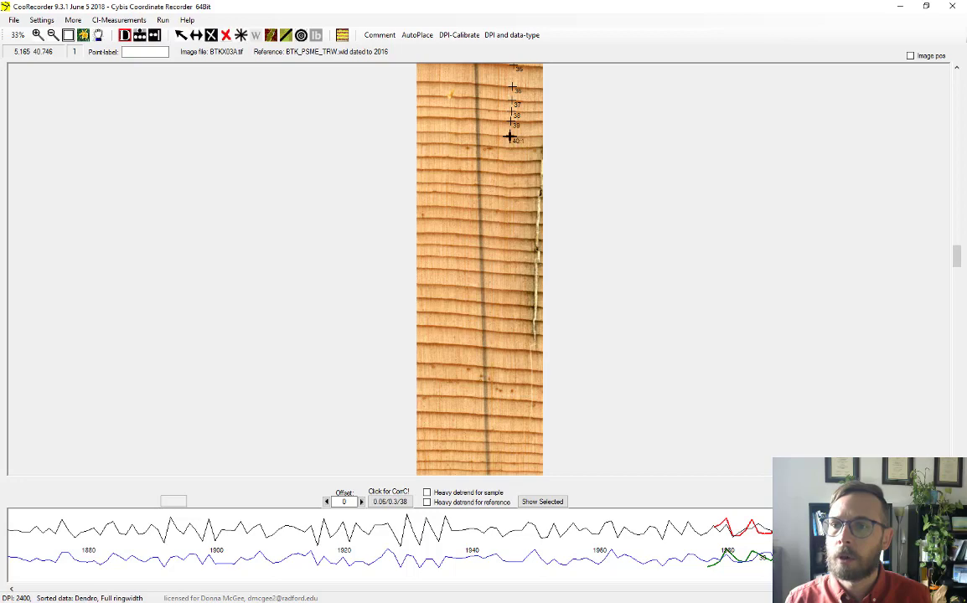
pyautogui.click(435, 132)
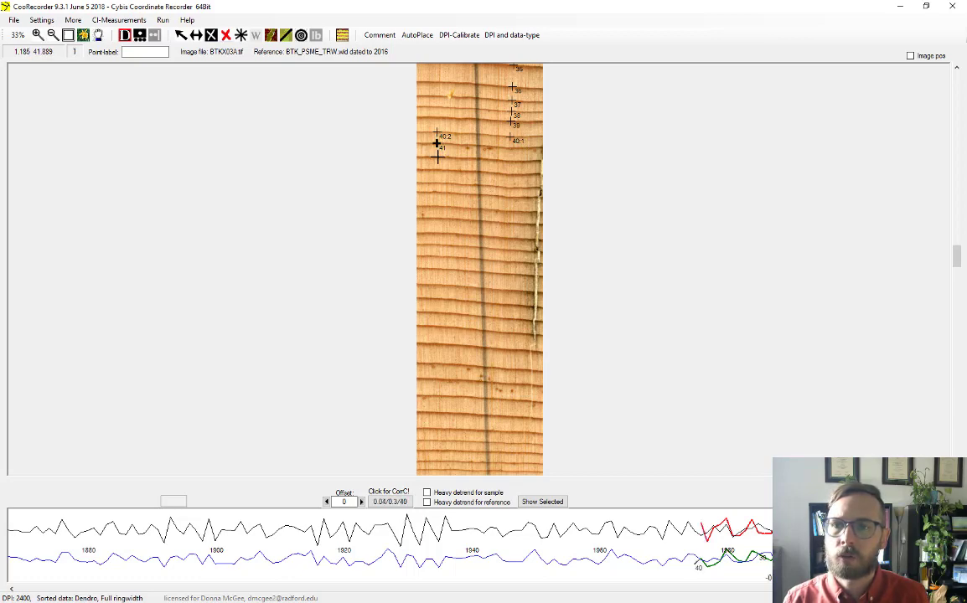
pyautogui.click(435, 144)
pyautogui.click(436, 156)
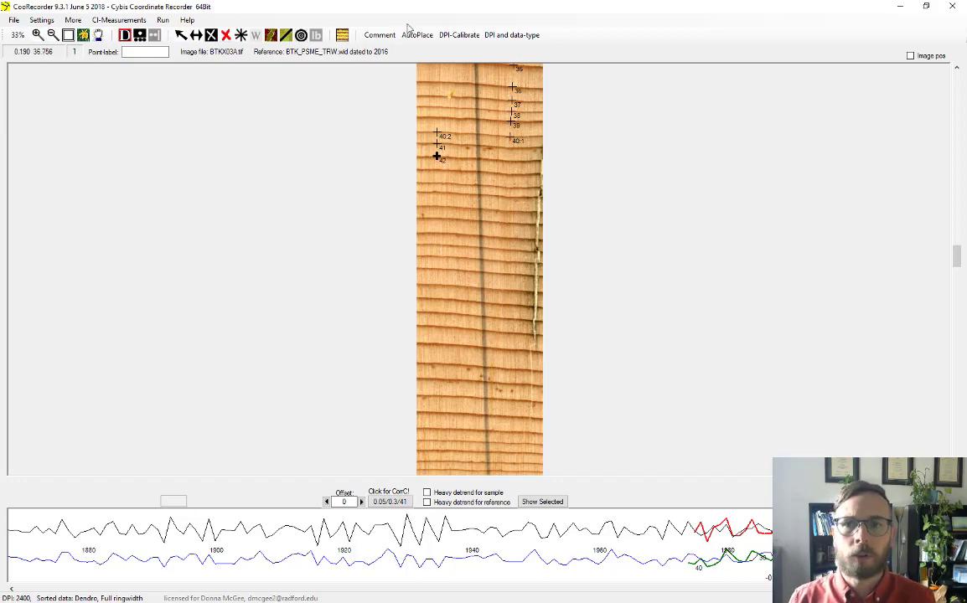
# Draw a straight vertical help line from just below point 42 across about the next thirteen ring boundaries.
pyautogui.click(286, 36)
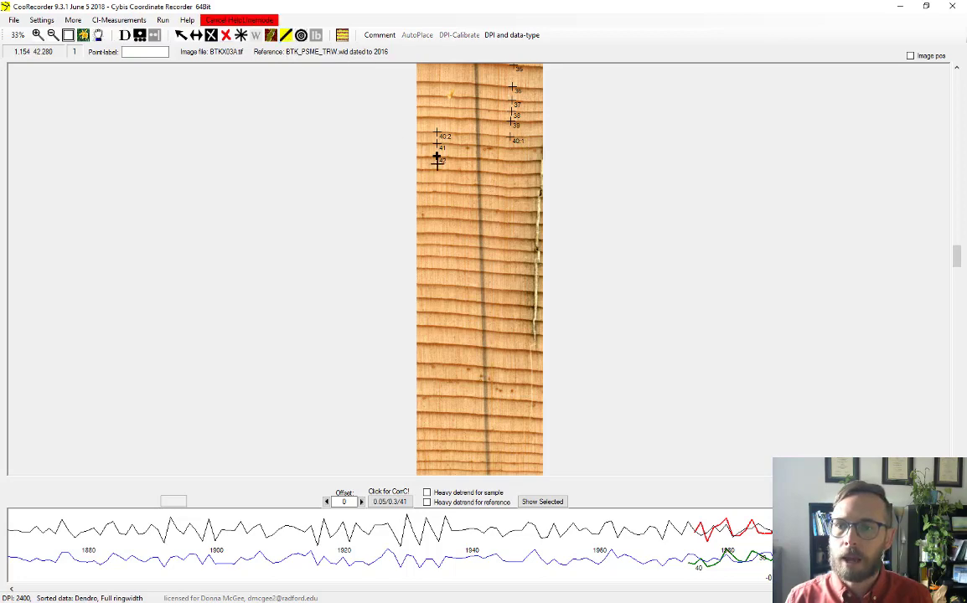
pyautogui.click(437, 159)
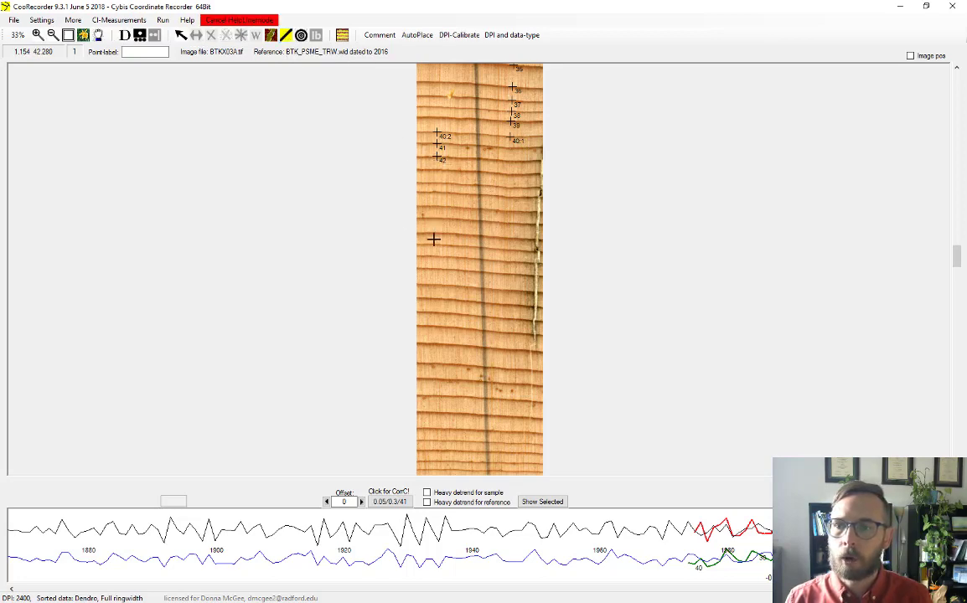
pyautogui.click(437, 335)
pyautogui.click(437, 338)
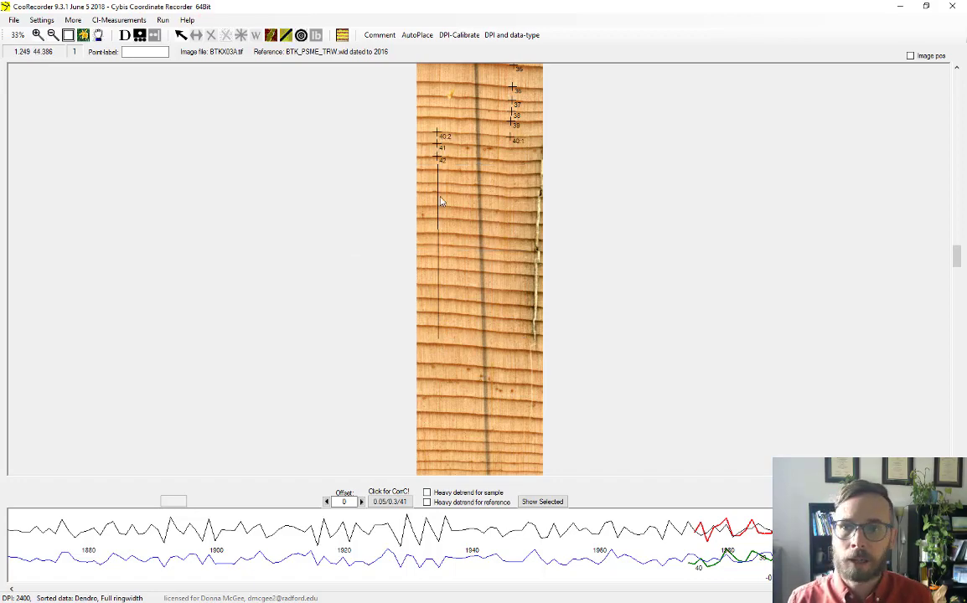
# Place points 43 and 44 manually where the help line crosses the next two ring boundaries.
pyautogui.click(125, 34)
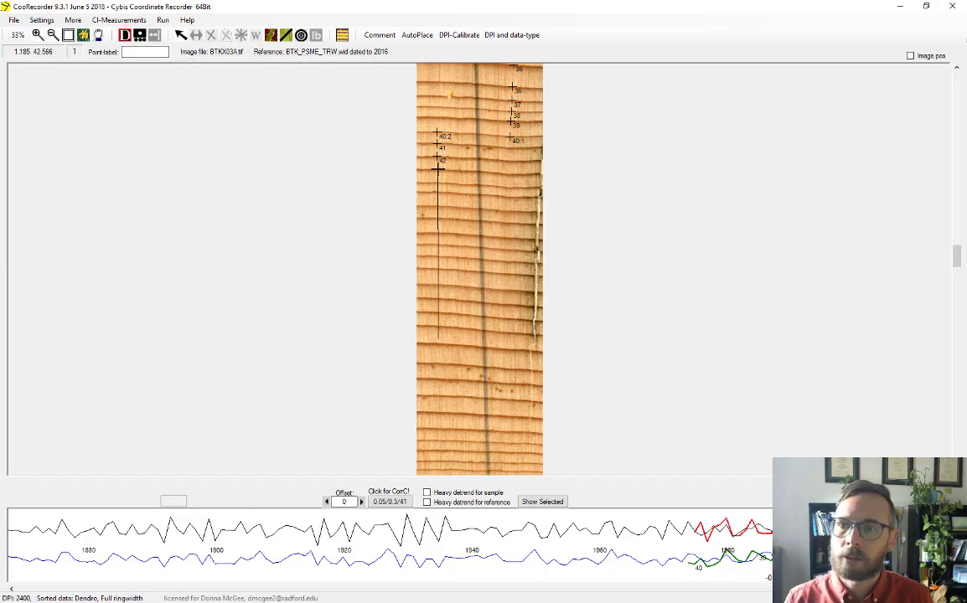
pyautogui.click(437, 171)
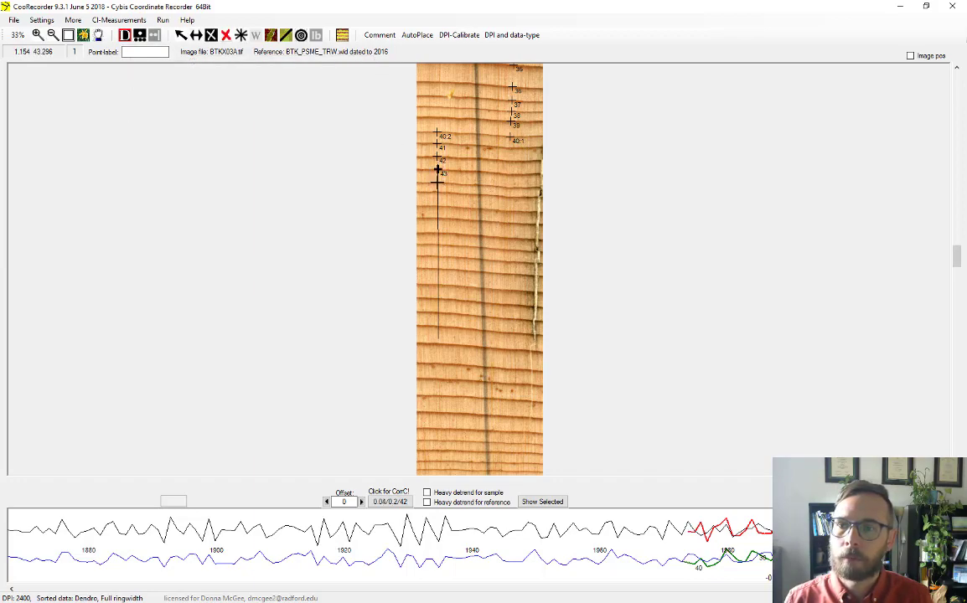
pyautogui.click(437, 182)
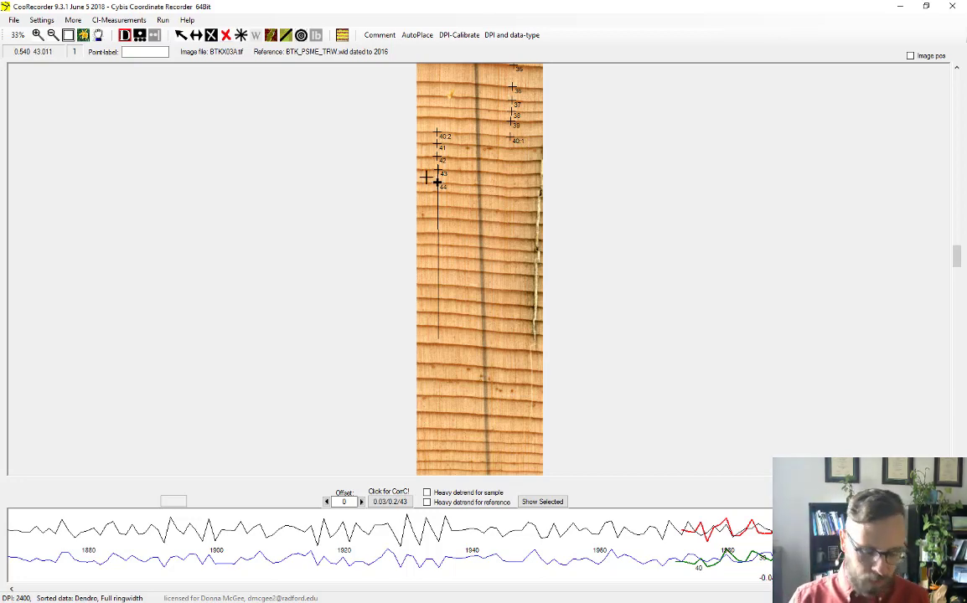
# Place points 45 to 55 manually on each successive ring boundary along the rest of the help line.
pyautogui.click(37, 35)
pyautogui.click(397, 176)
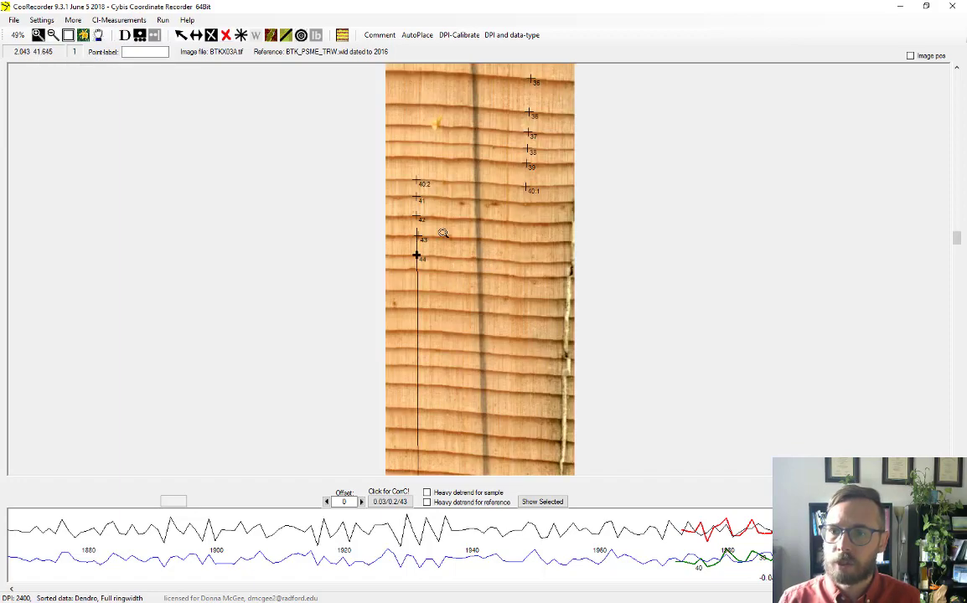
pyautogui.scroll(-5, 446, 297)
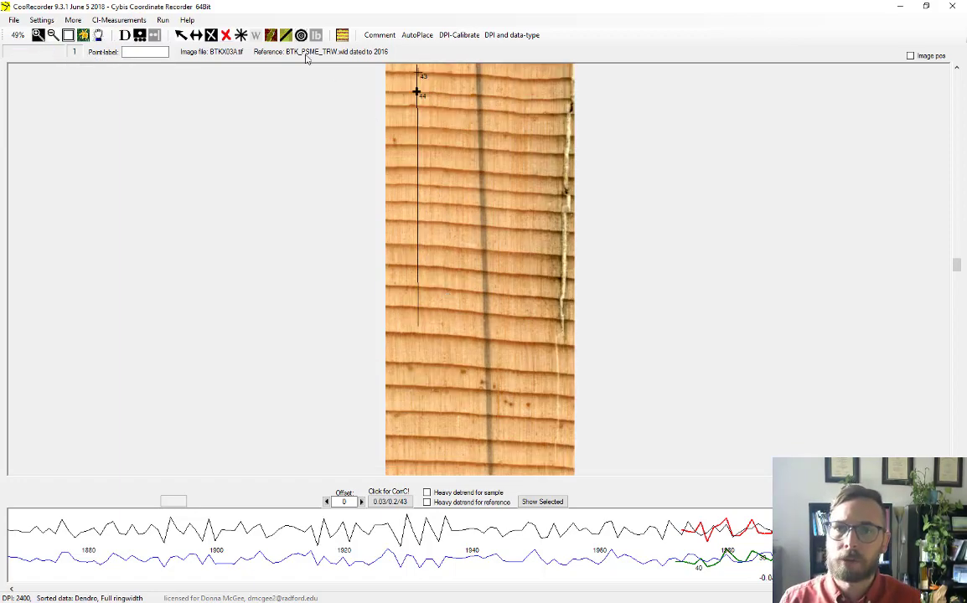
pyautogui.click(124, 36)
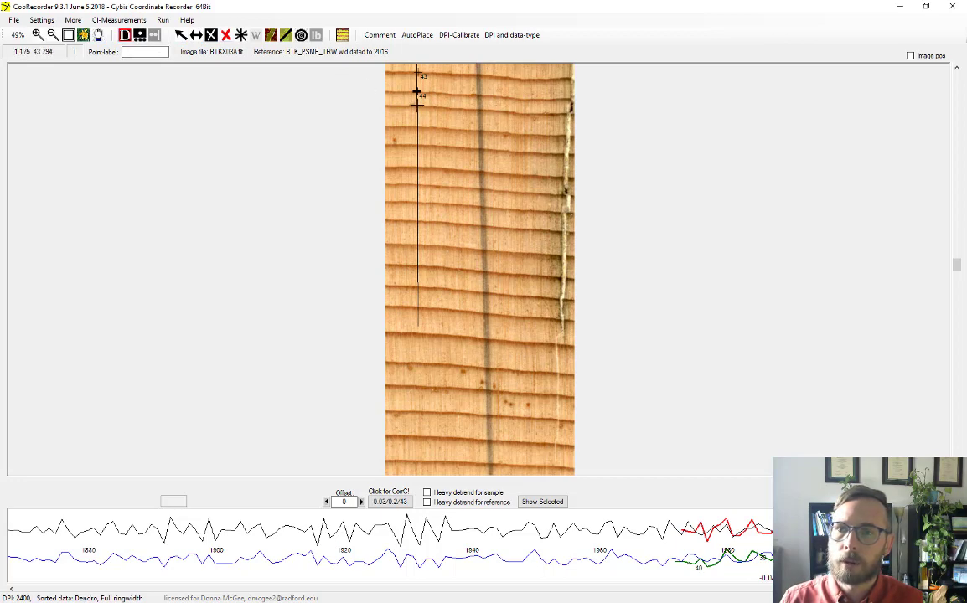
pyautogui.click(415, 110)
pyautogui.click(417, 106)
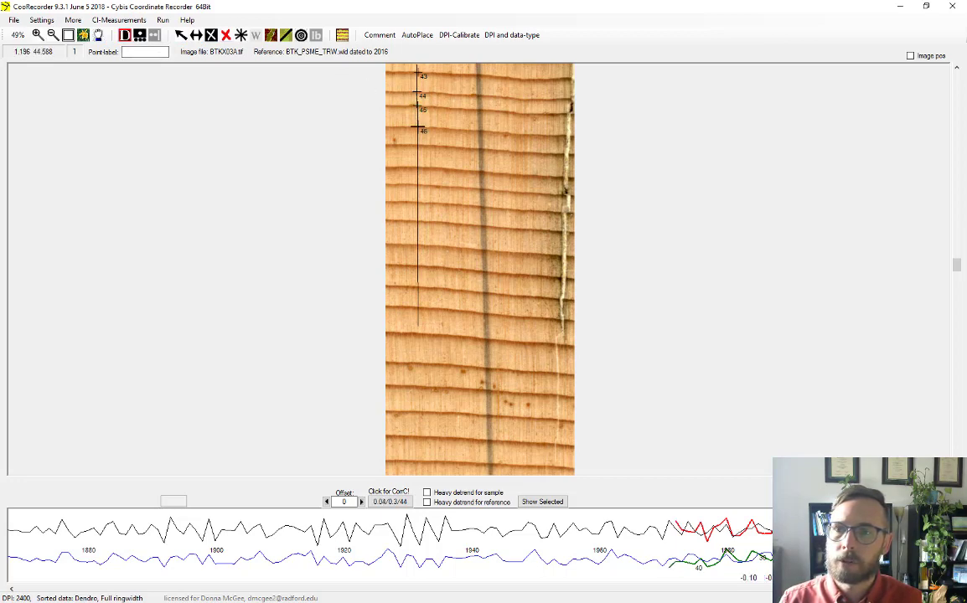
pyautogui.click(416, 128)
pyautogui.click(417, 145)
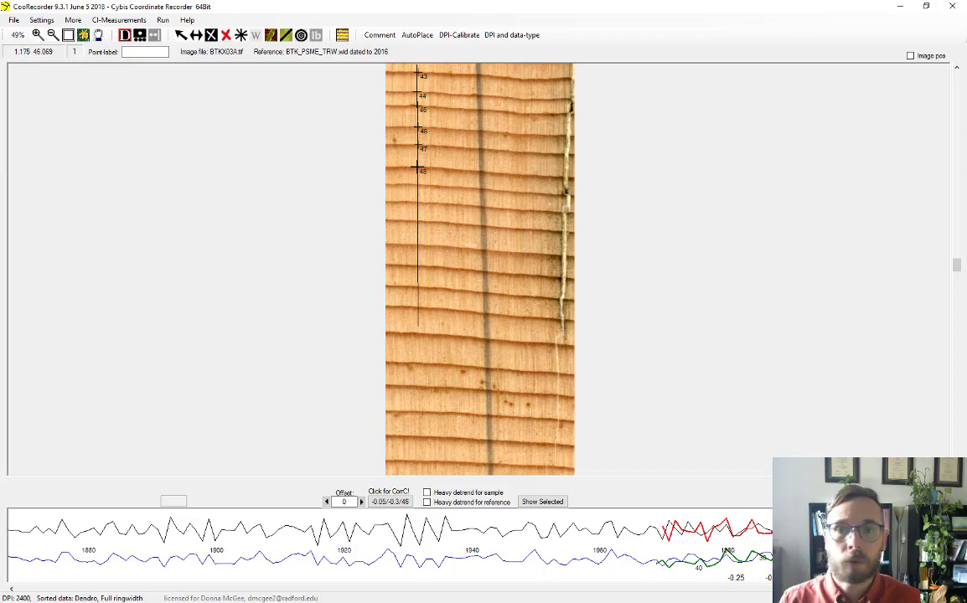
pyautogui.click(416, 167)
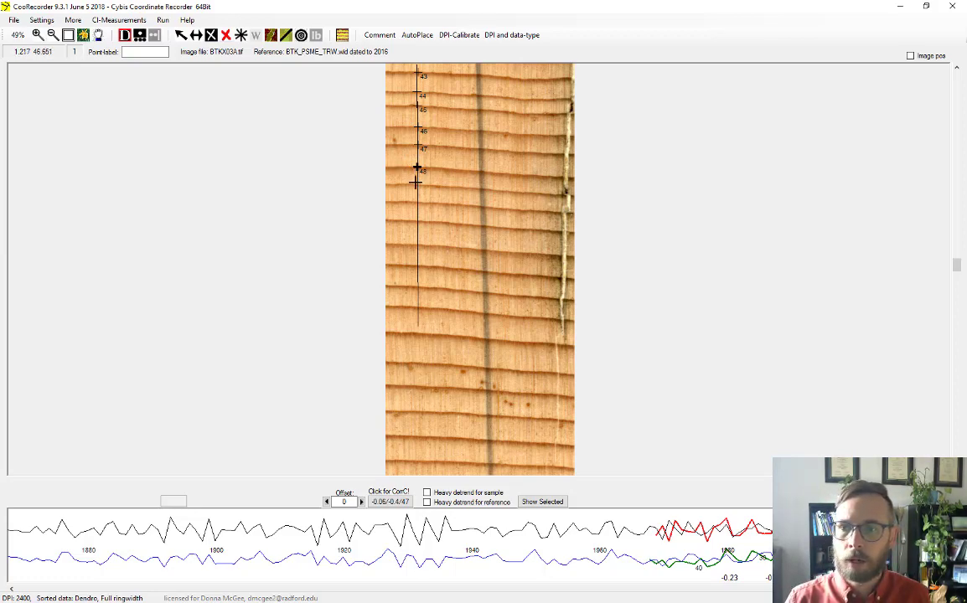
pyautogui.click(417, 185)
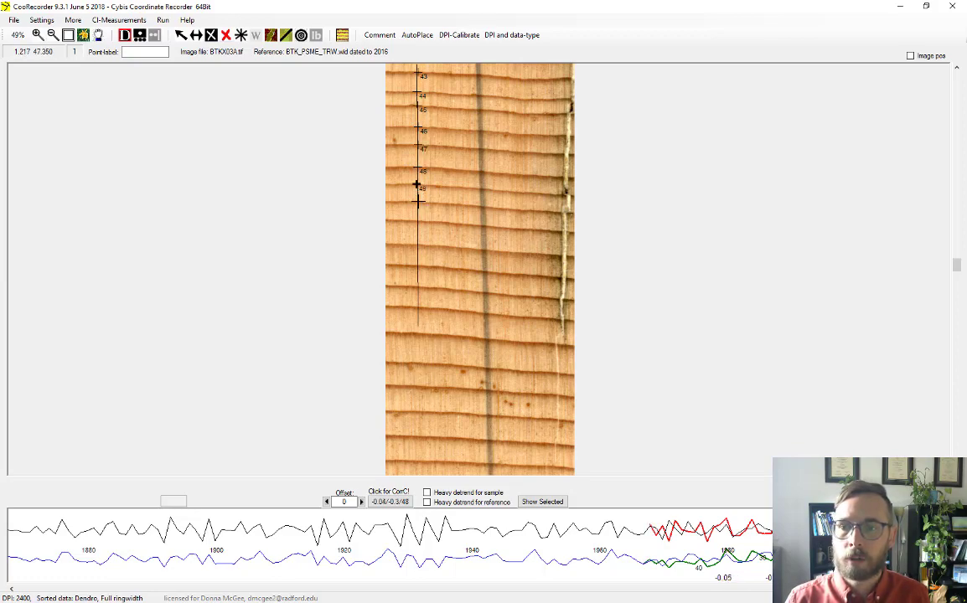
pyautogui.click(418, 201)
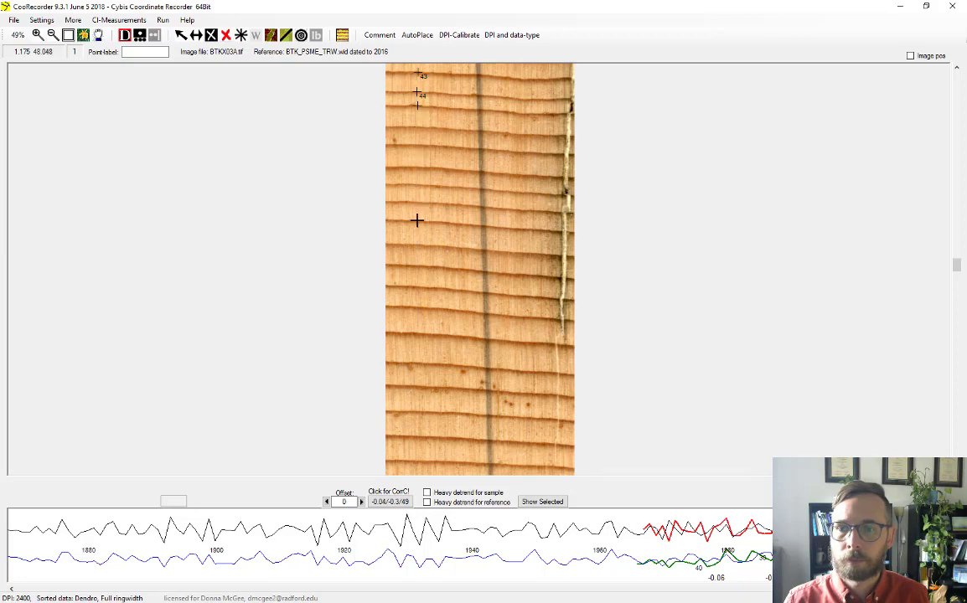
pyautogui.click(417, 220)
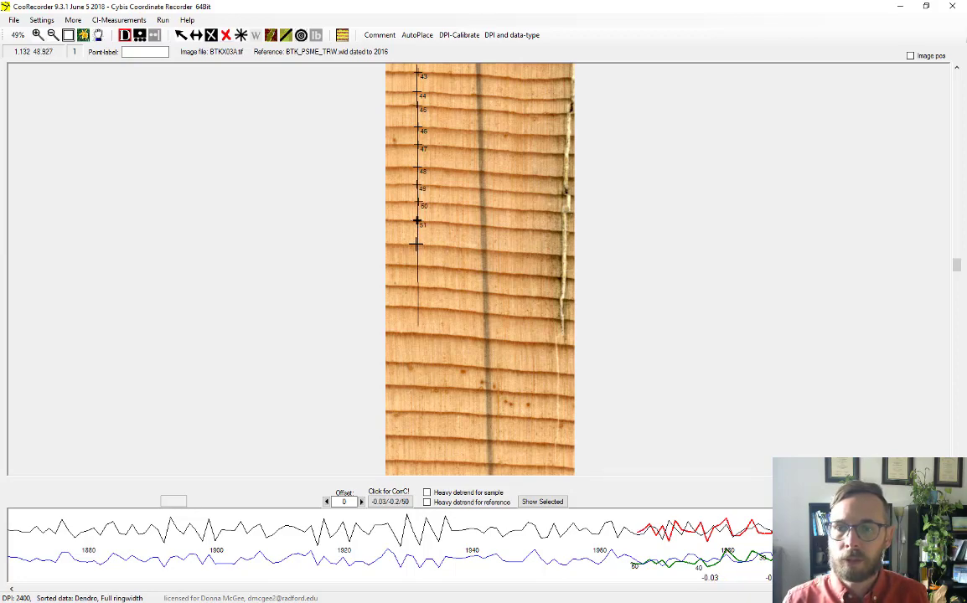
pyautogui.click(417, 245)
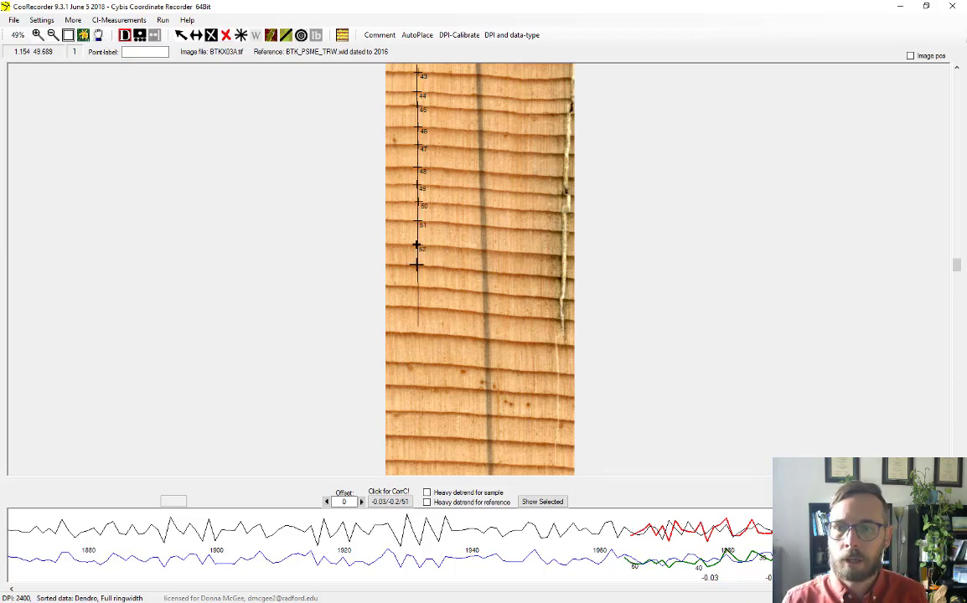
pyautogui.click(416, 265)
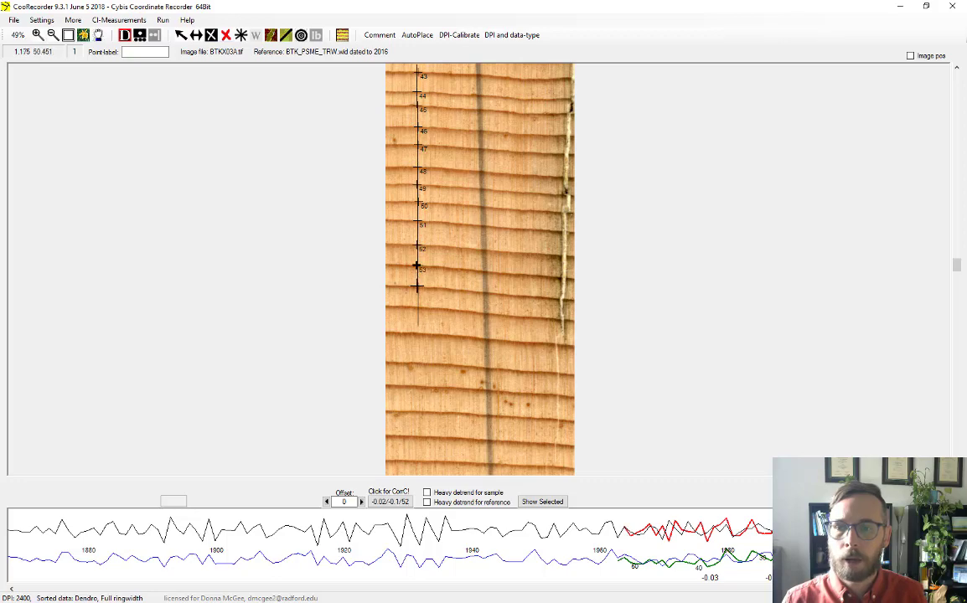
pyautogui.click(416, 287)
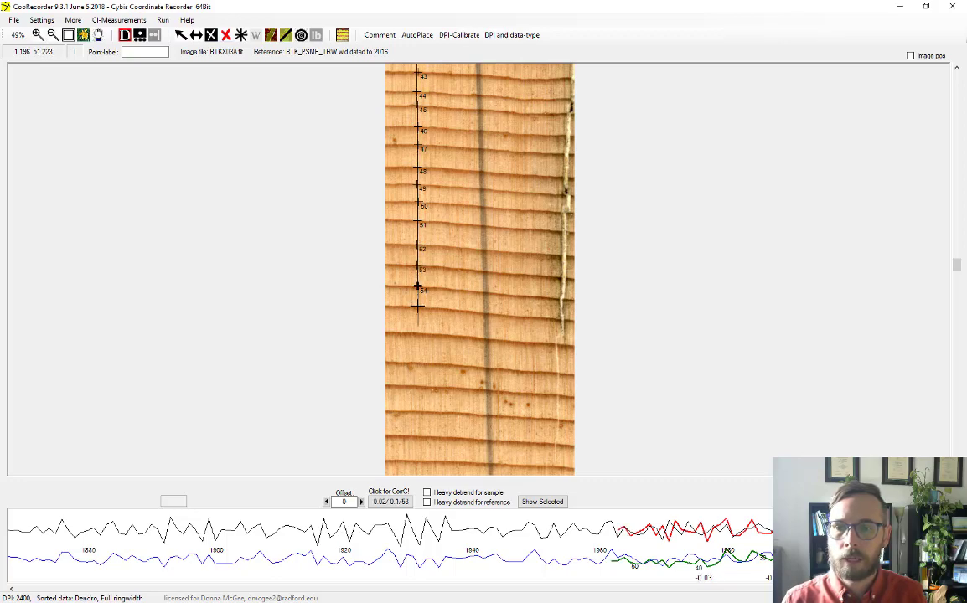
pyautogui.click(417, 309)
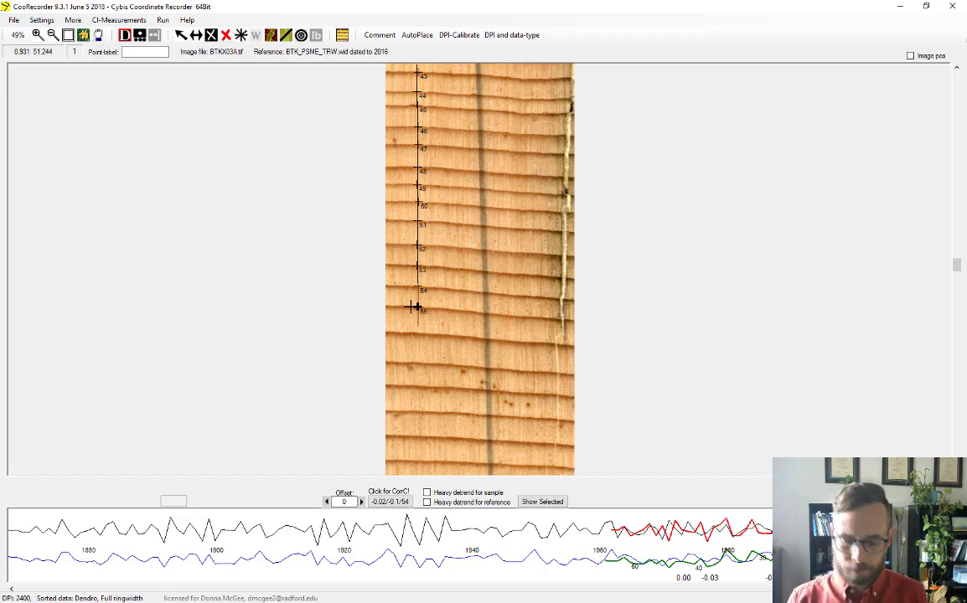
# Auto-place points 56 to 71 along a straight vertical path starting just below point 55.
pyautogui.scroll(-2, 413, 308)
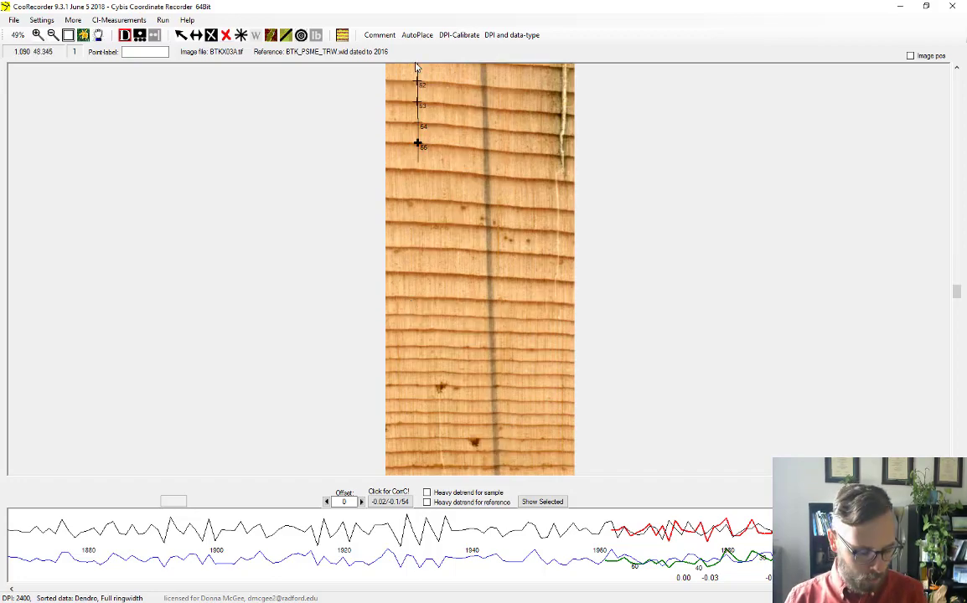
pyautogui.press('-')
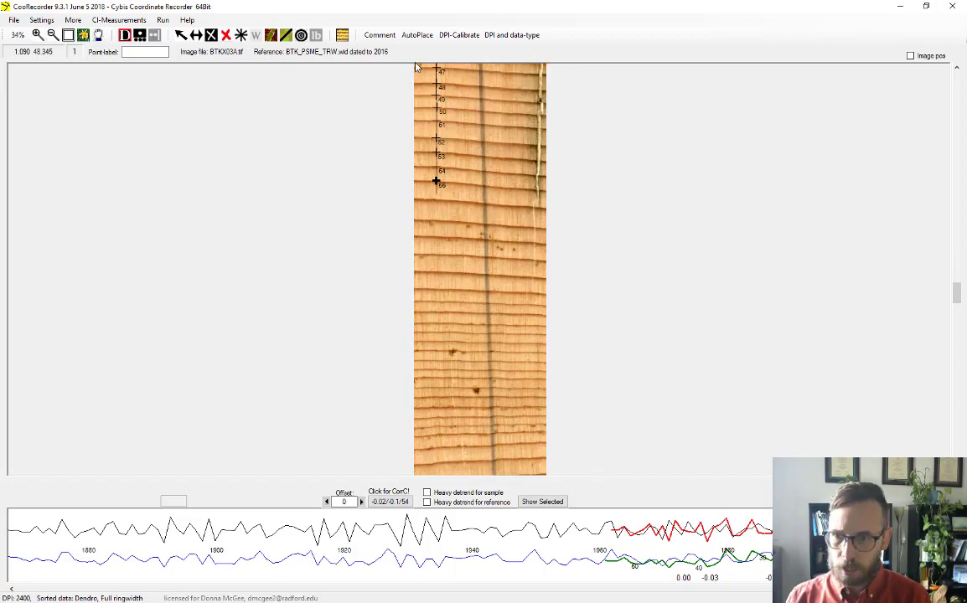
pyautogui.scroll(-1, 417, 67)
pyautogui.click(416, 34)
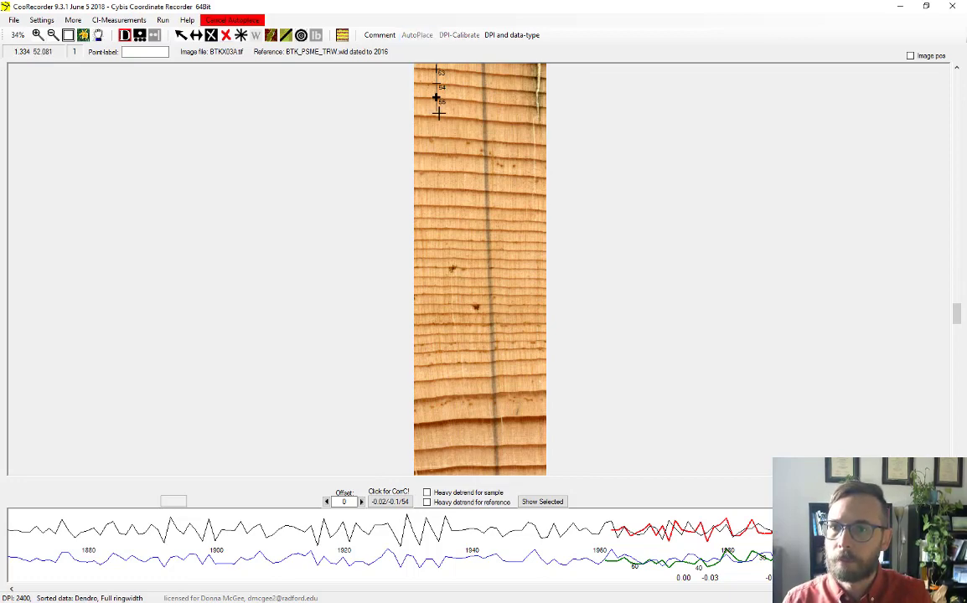
pyautogui.click(436, 110)
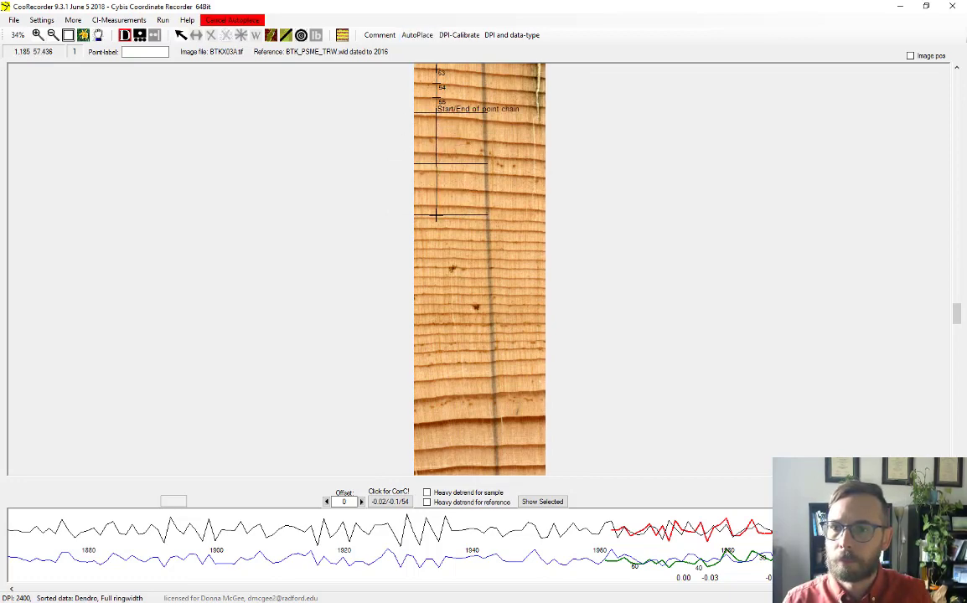
pyautogui.click(437, 312)
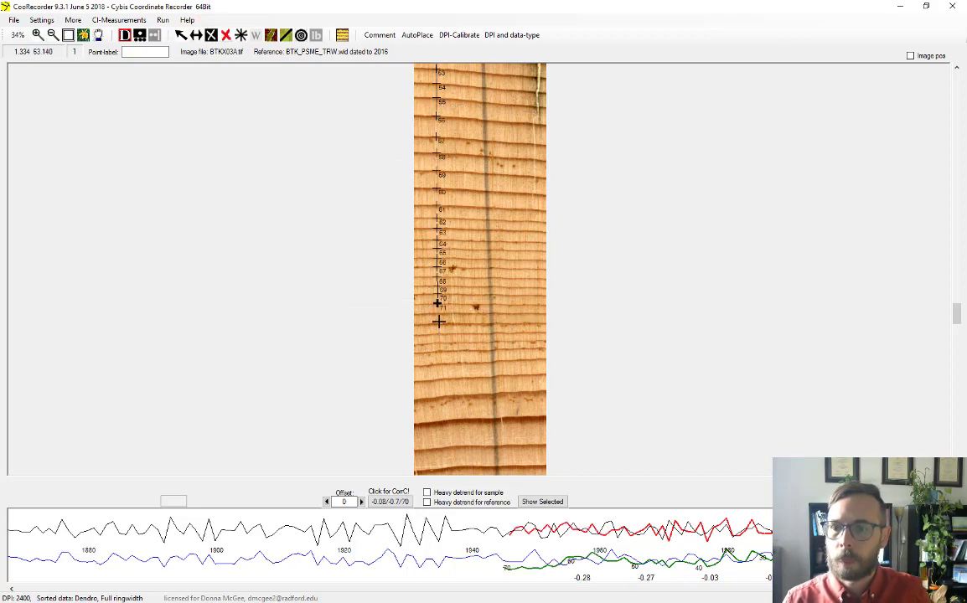
# Auto-place points 72 to 79 along a slightly slanted path from just below point 71 to the thick dark ring boundary.
pyautogui.click(417, 35)
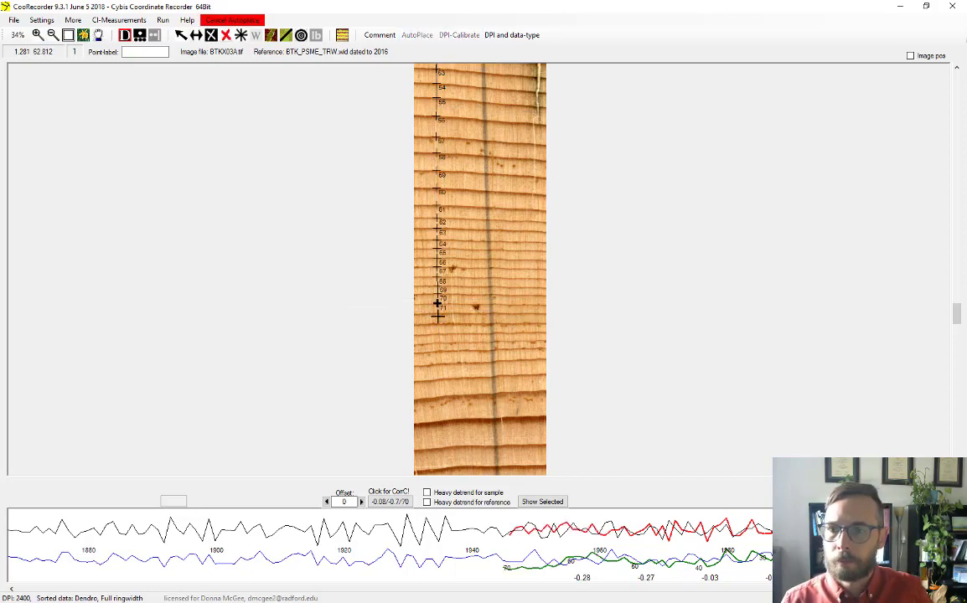
pyautogui.click(436, 307)
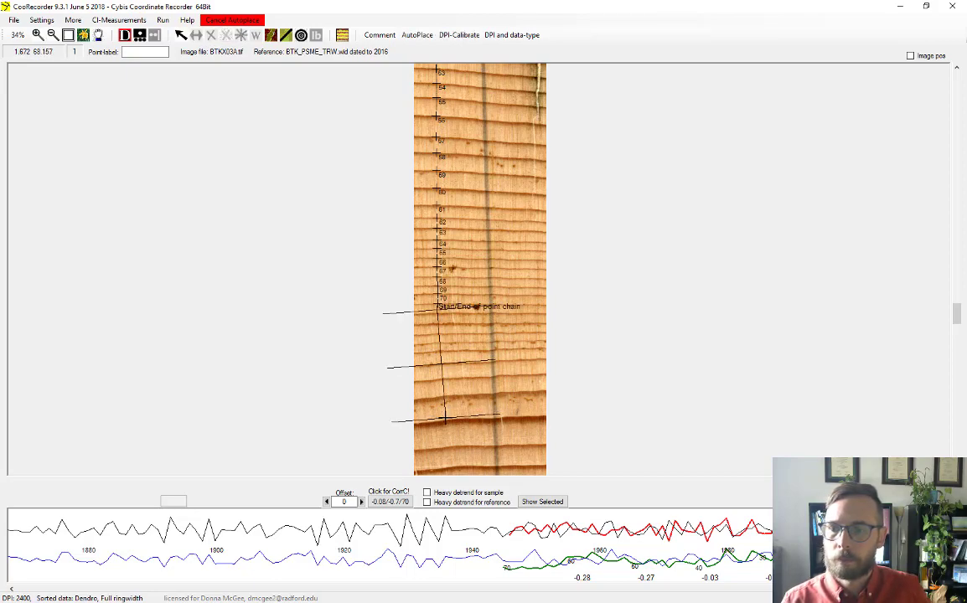
pyautogui.click(444, 416)
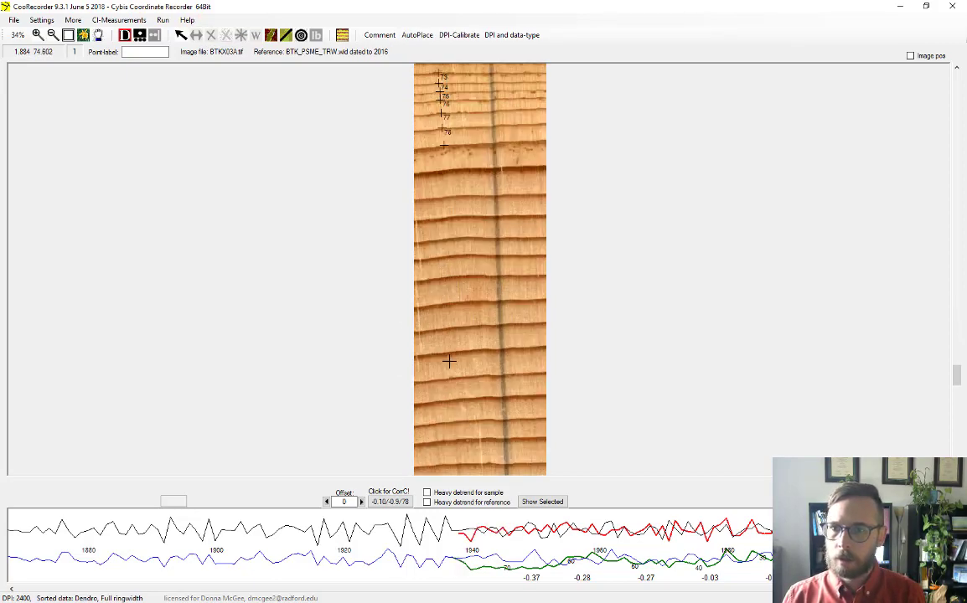
# Auto-place points 80 to 90 along the slanted path from just below point 79.
pyautogui.click(445, 162)
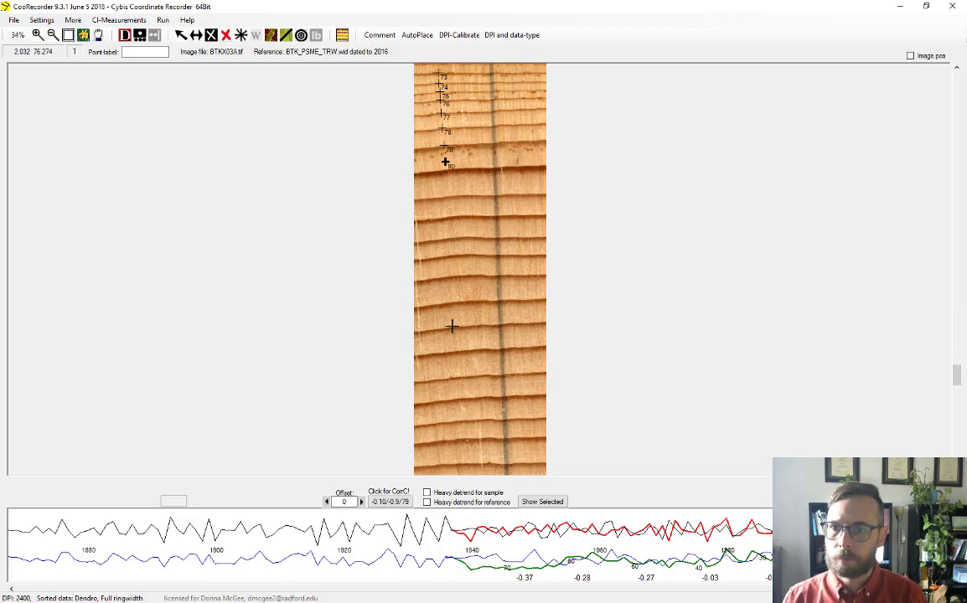
pyautogui.click(416, 35)
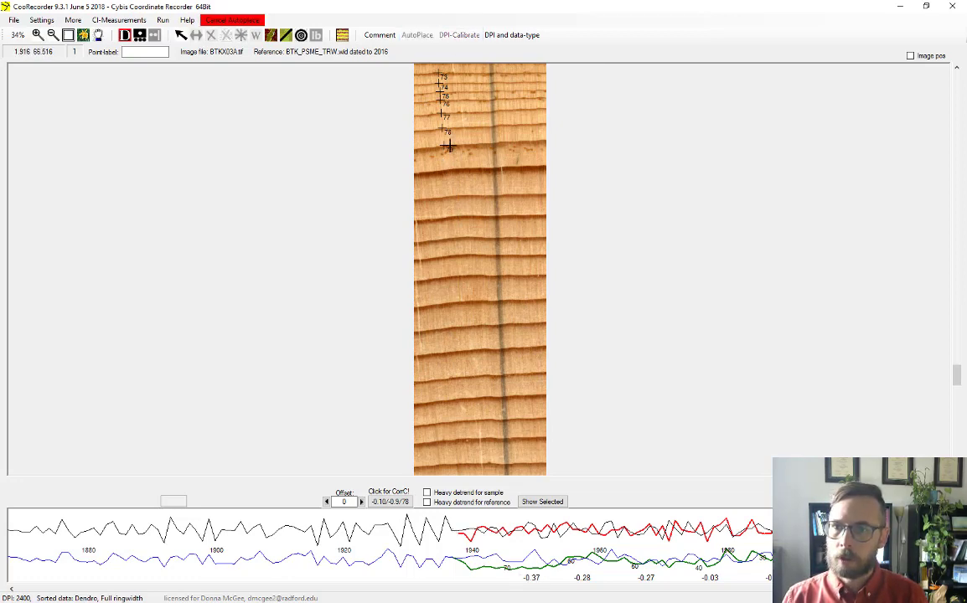
pyautogui.click(450, 295)
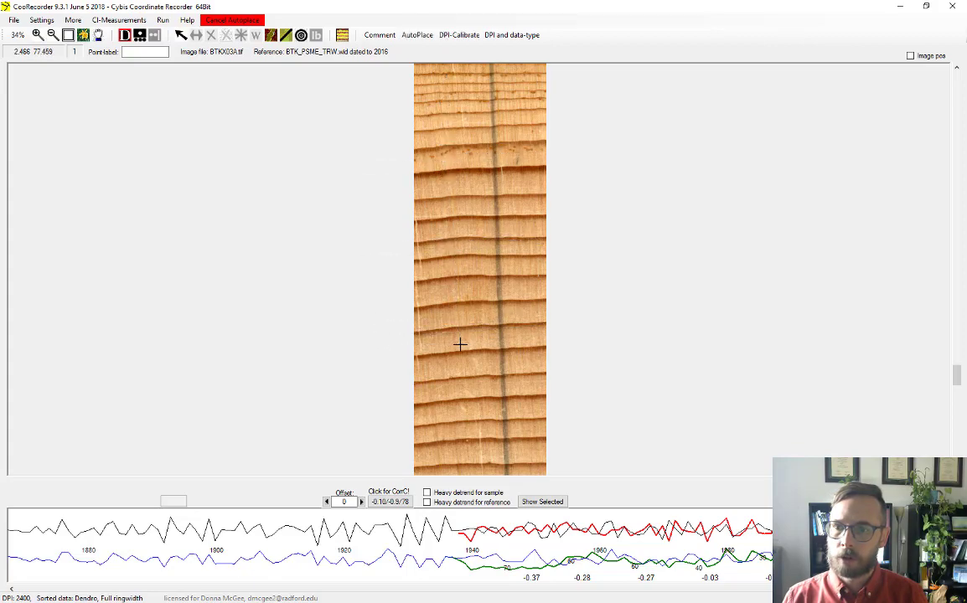
pyautogui.click(465, 411)
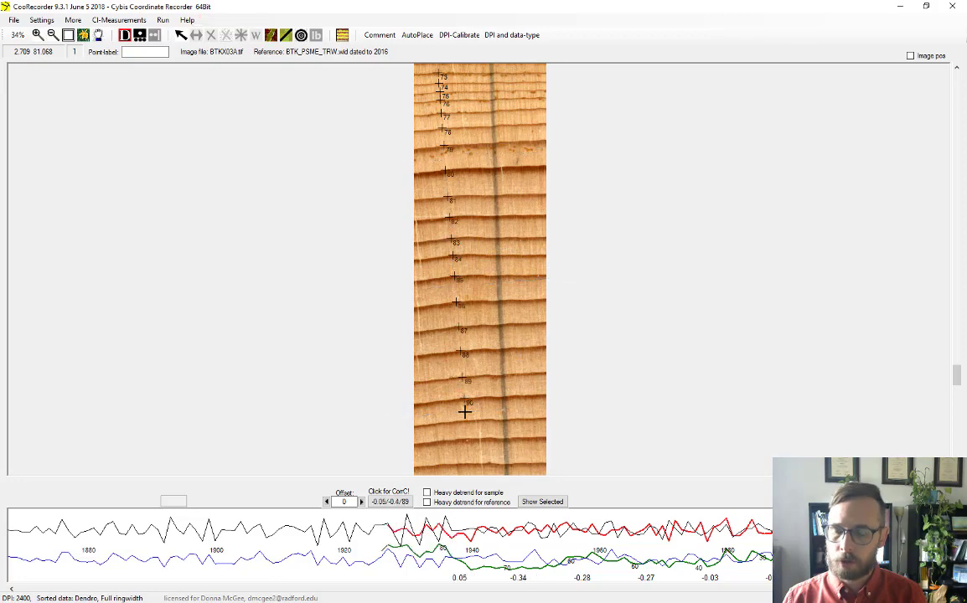
# Auto-place points 91 to 99 from just below point 90, ending the path before the boundary that follows point 99.
pyautogui.scroll(-5, 465, 358)
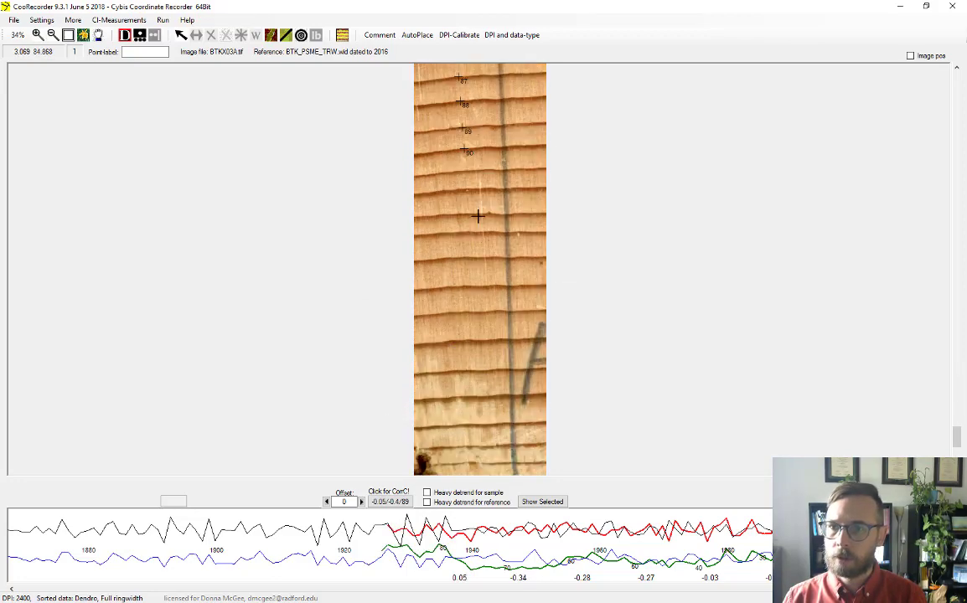
pyautogui.click(416, 36)
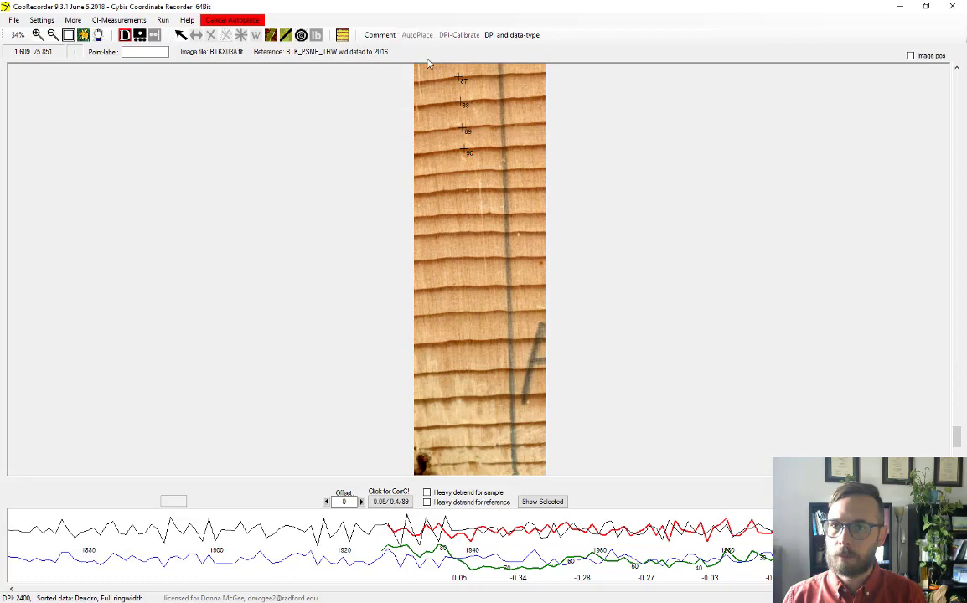
pyautogui.click(465, 164)
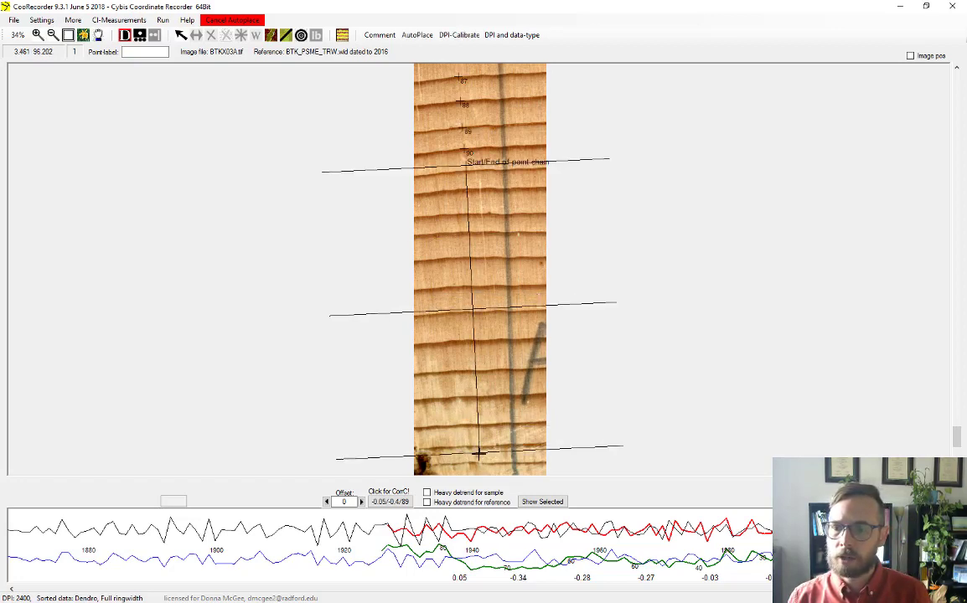
pyautogui.click(475, 390)
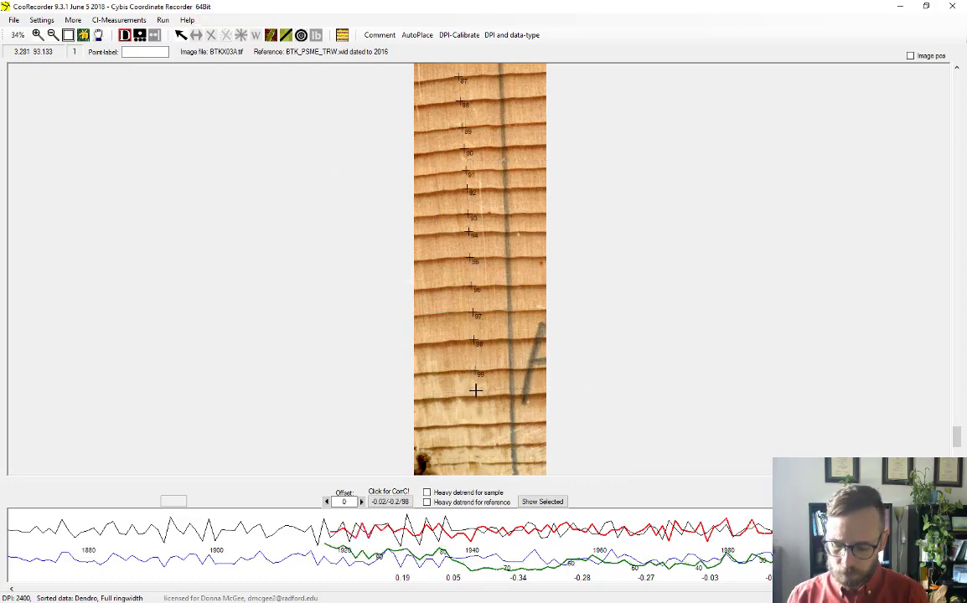
# Place points 100 to 103 manually on the four ring boundaries following point 99.
pyautogui.scroll(-1, 475, 390)
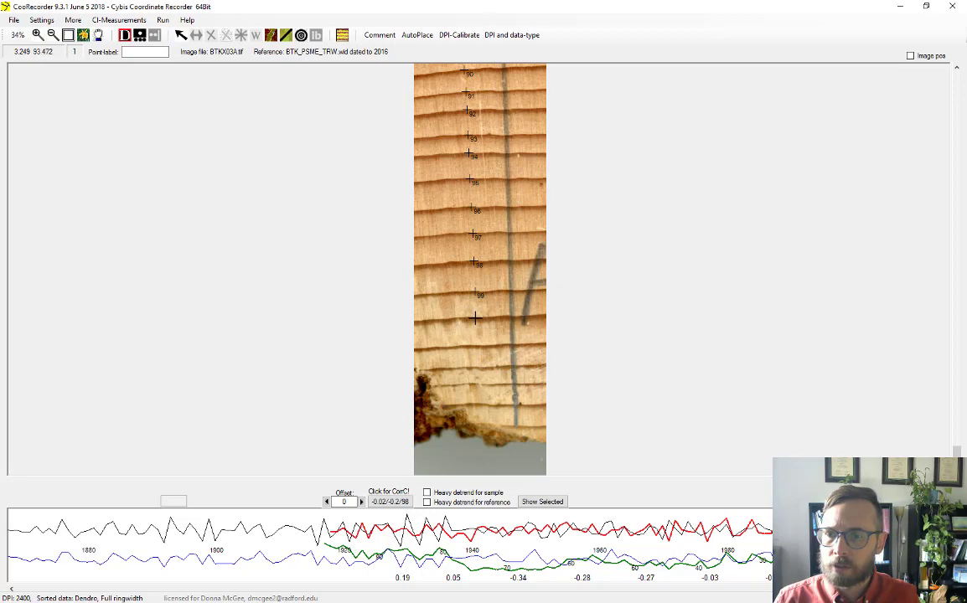
pyautogui.click(476, 317)
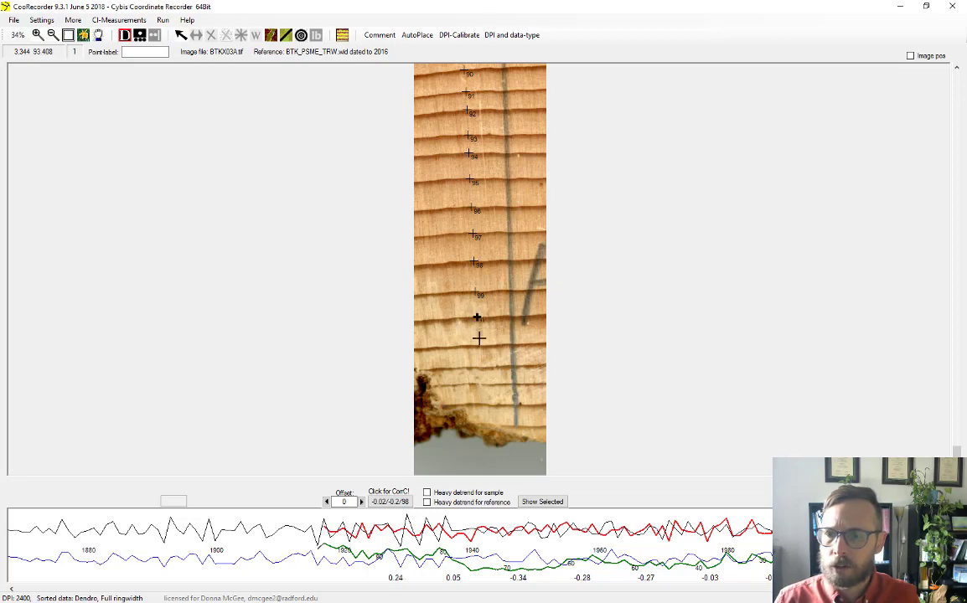
pyautogui.click(478, 345)
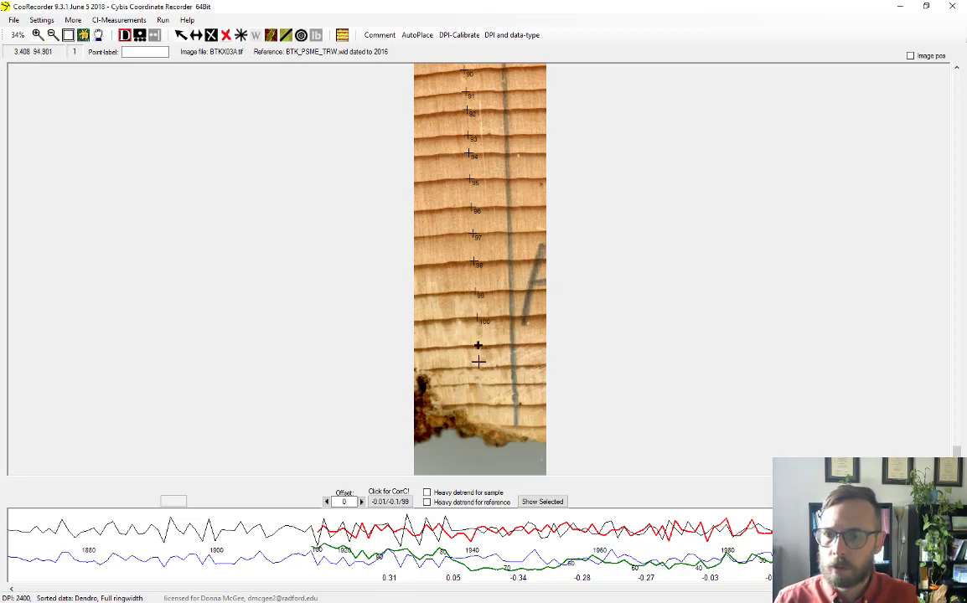
pyautogui.click(478, 368)
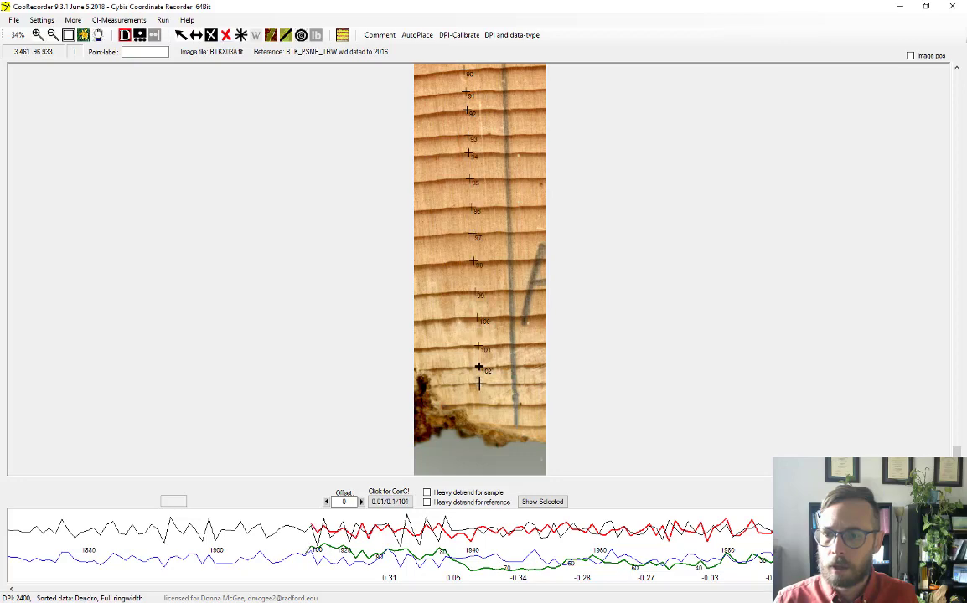
pyautogui.press('Delete')
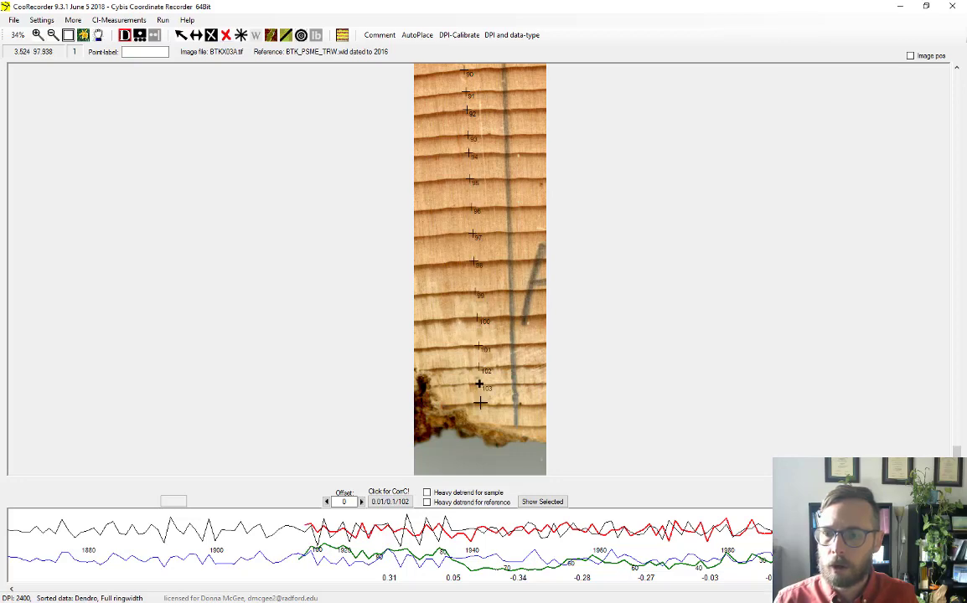
# Mark boundary 104 with a linked pair of points shifting the path away from the damaged edge, and place point 105 on the last boundary.
pyautogui.click(479, 403)
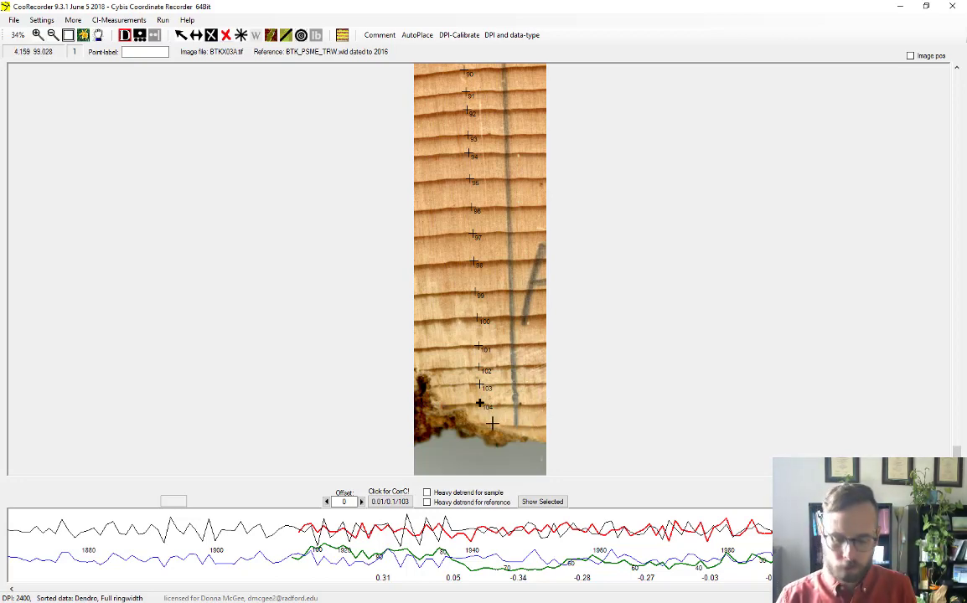
pyautogui.press('Delete')
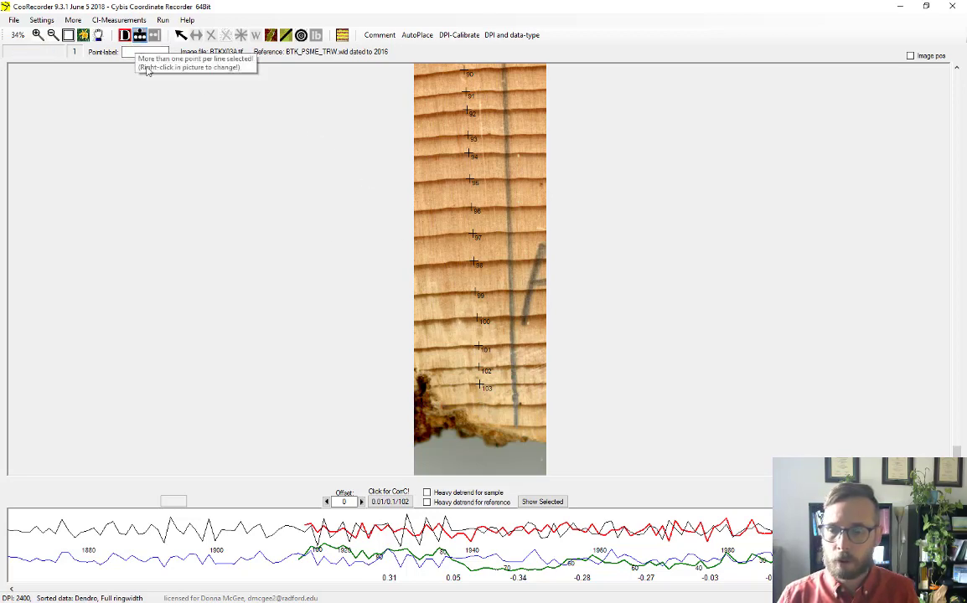
pyautogui.click(479, 405)
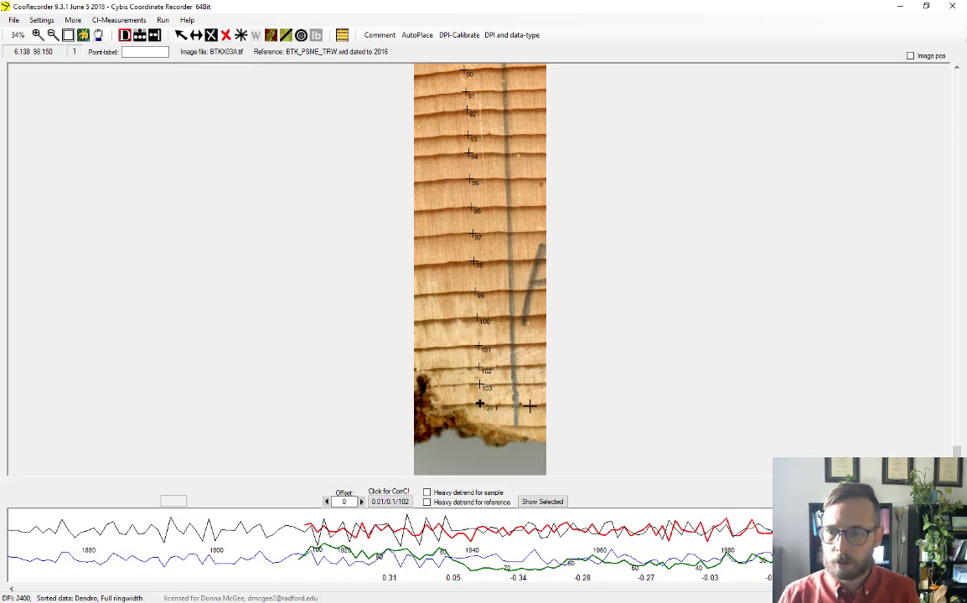
pyautogui.click(531, 404)
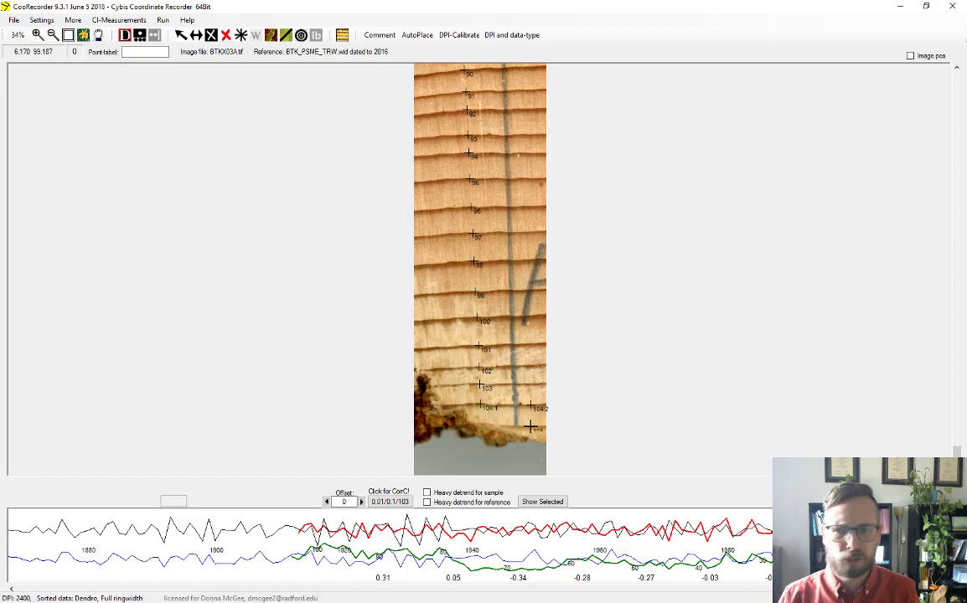
pyautogui.click(531, 426)
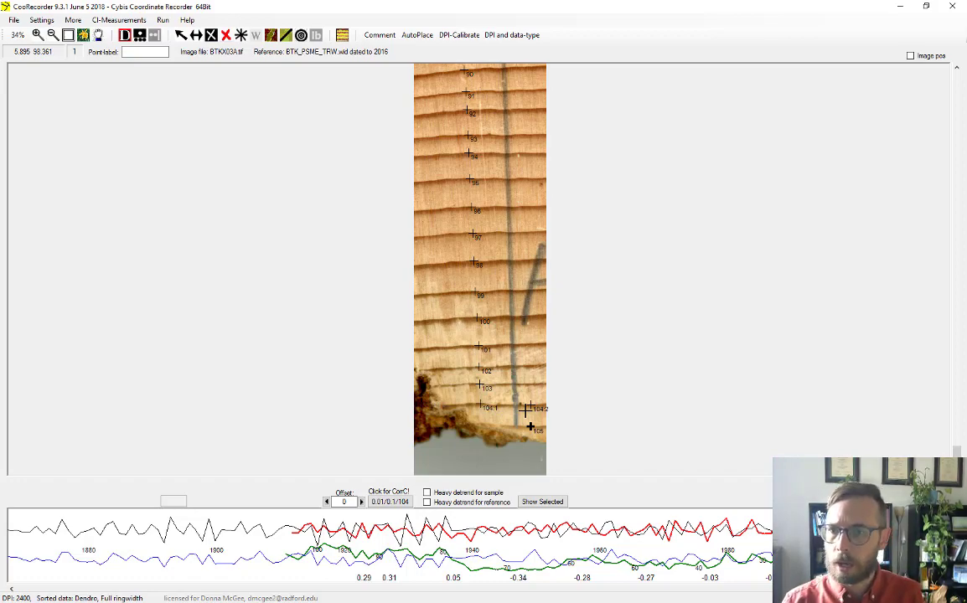
# Review the placed points along the core from point 105 back to the first rings, including the linked pairs at 40 and 11.
pyautogui.scroll(2, 526, 409)
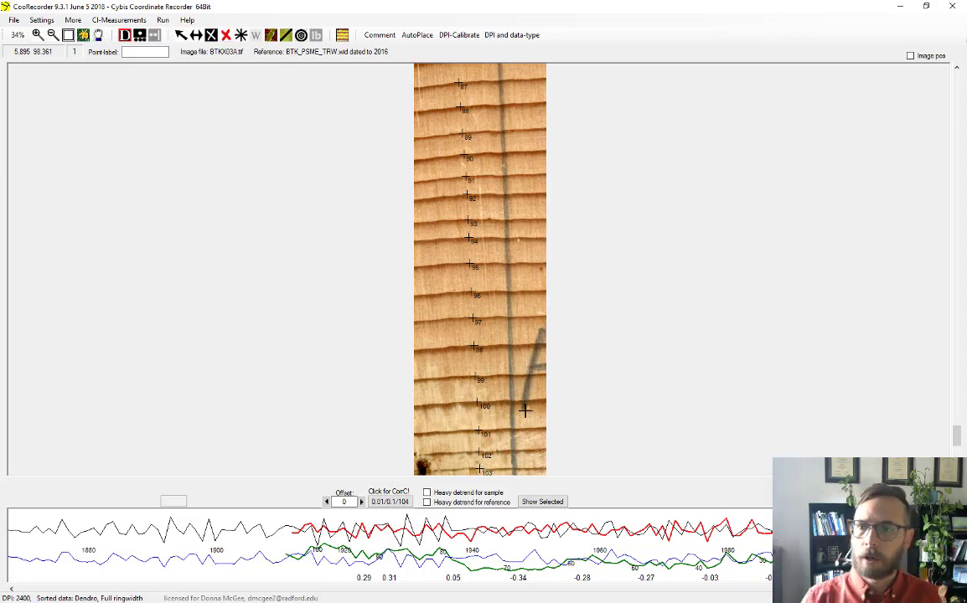
pyautogui.scroll(2, 524, 410)
pyautogui.scroll(6, 525, 410)
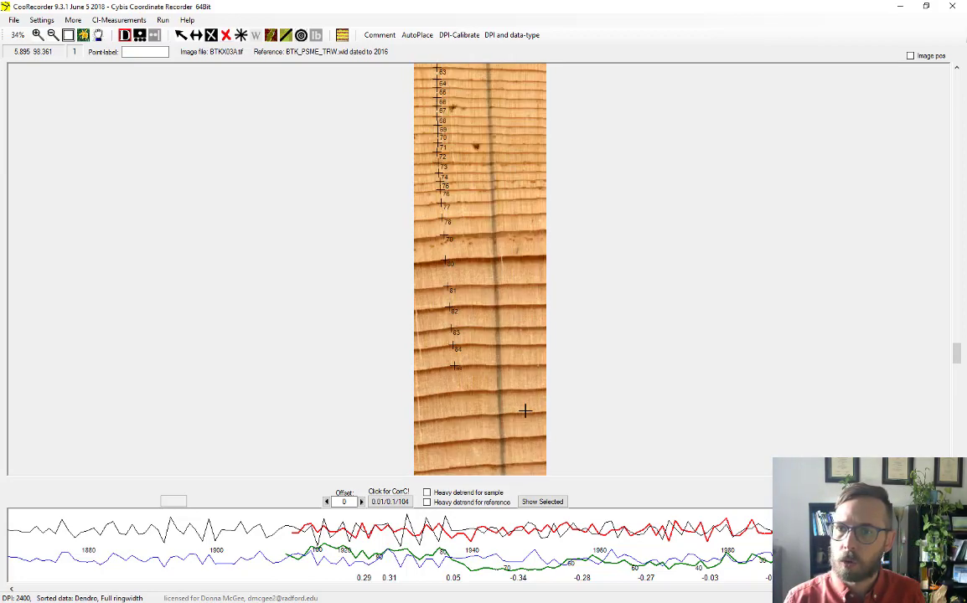
pyautogui.scroll(2, 524, 410)
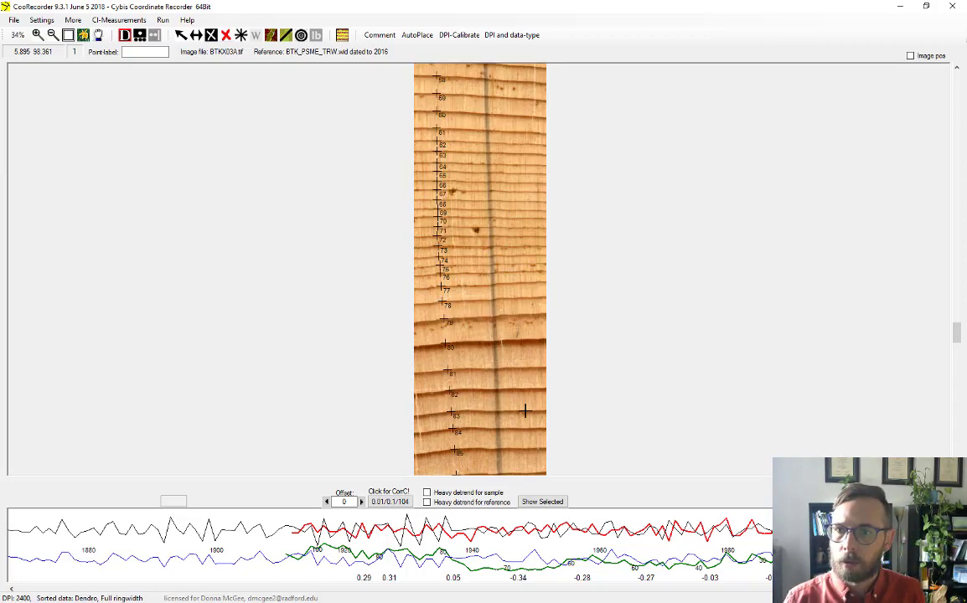
pyautogui.scroll(8, 525, 409)
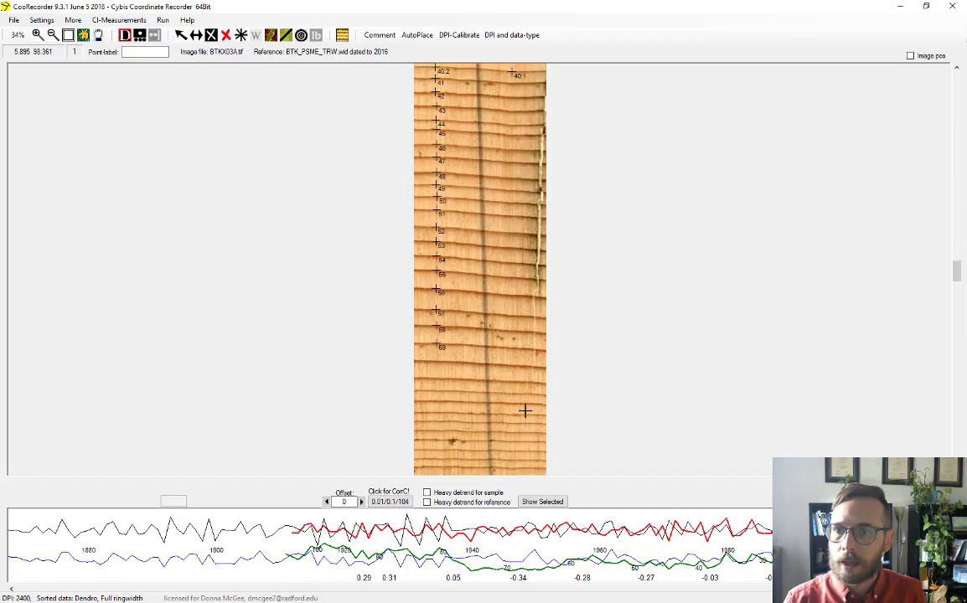
pyautogui.scroll(2, 524, 410)
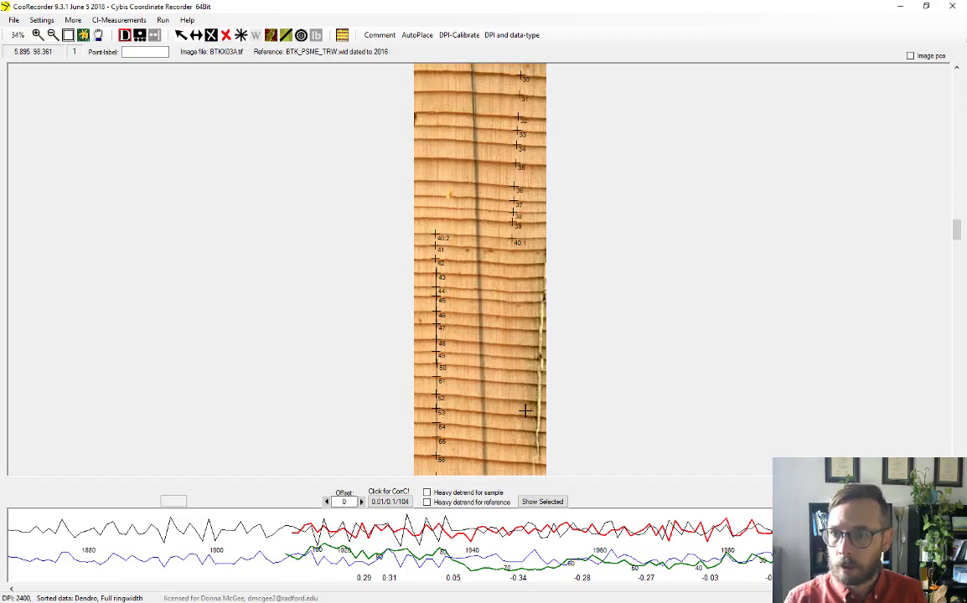
pyautogui.scroll(2, 524, 410)
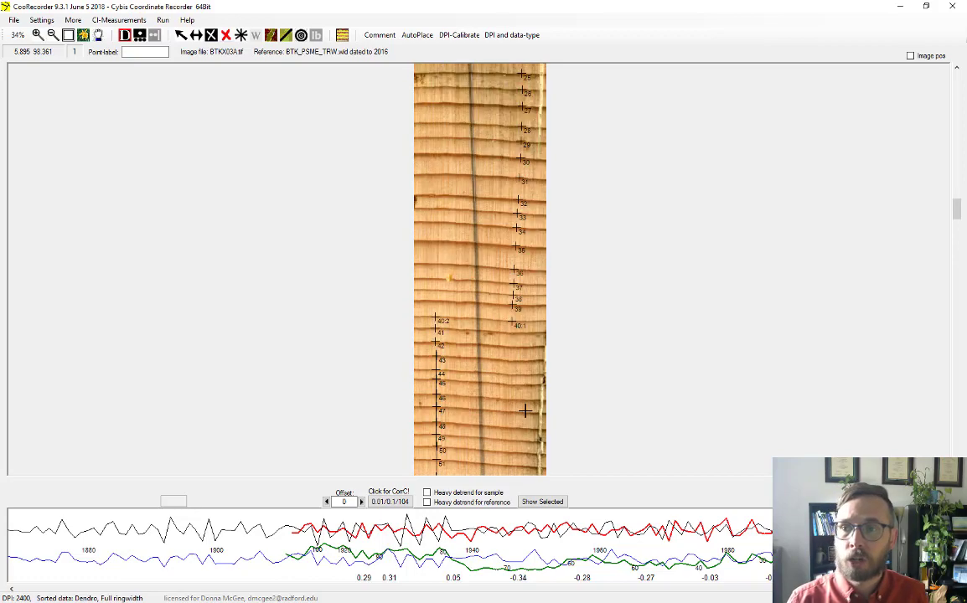
pyautogui.scroll(2, 525, 410)
pyautogui.scroll(2, 525, 410)
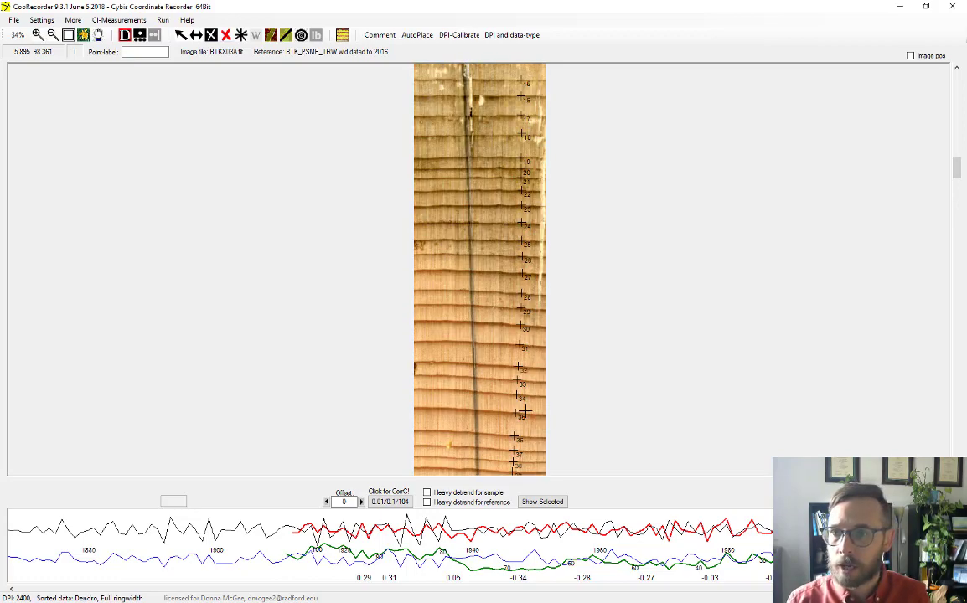
pyautogui.scroll(4, 525, 410)
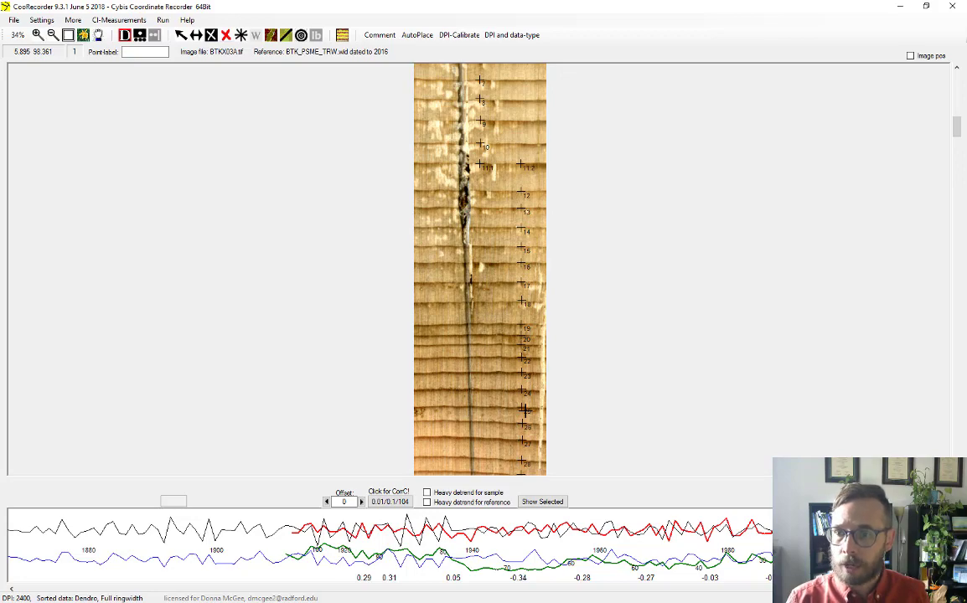
pyautogui.scroll(2, 525, 410)
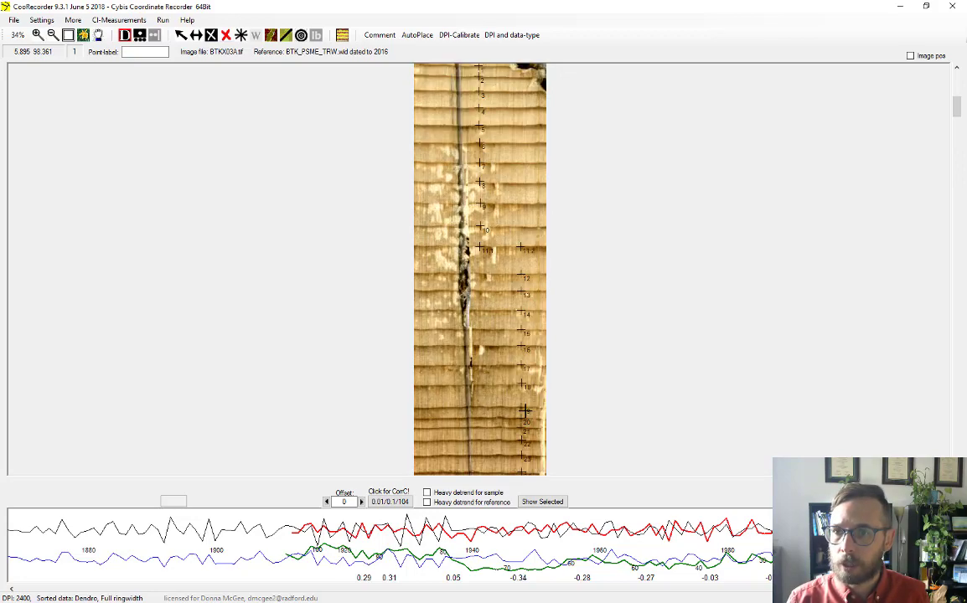
# Correlate the 105-point ring series with the reference chronology and shift it to the best match at offset 132.
pyautogui.scroll(2, 525, 409)
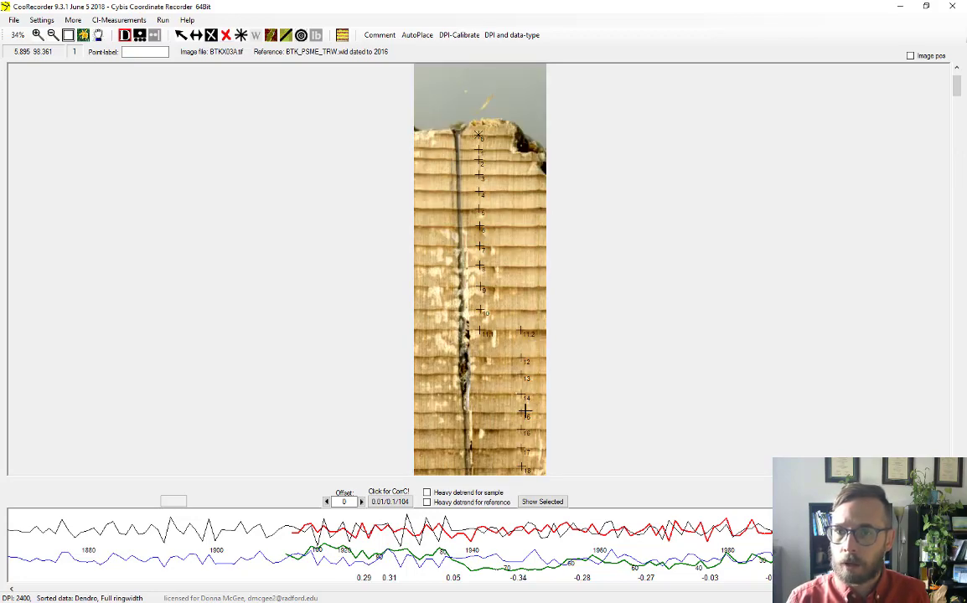
pyautogui.scroll(-20, 524, 410)
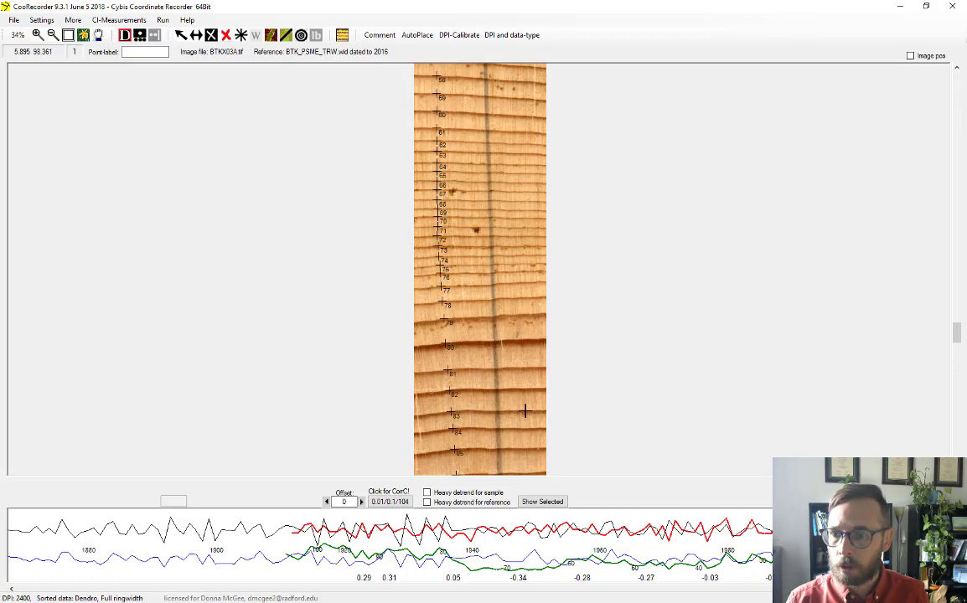
pyautogui.scroll(-10, 525, 409)
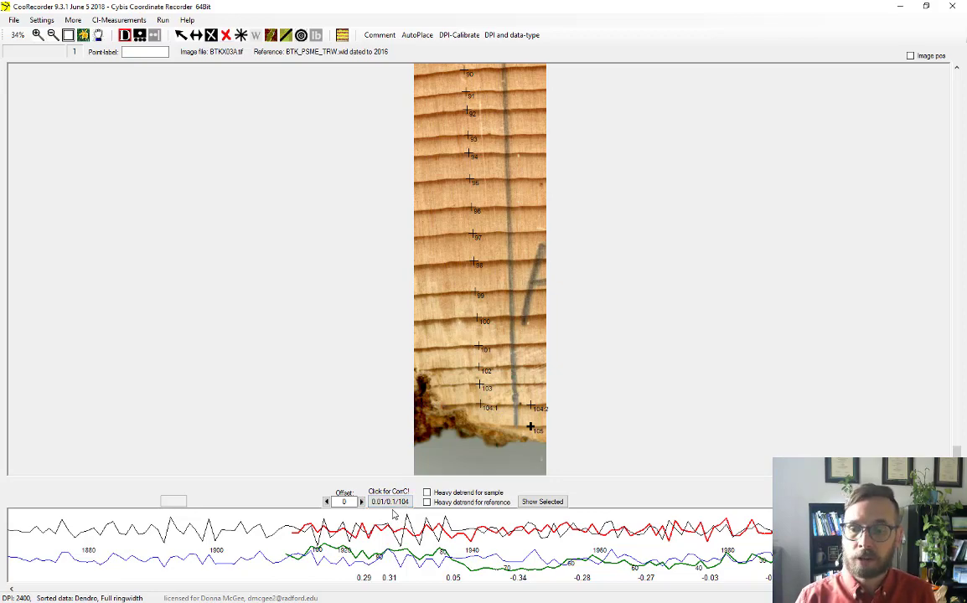
pyautogui.doubleClick(391, 503)
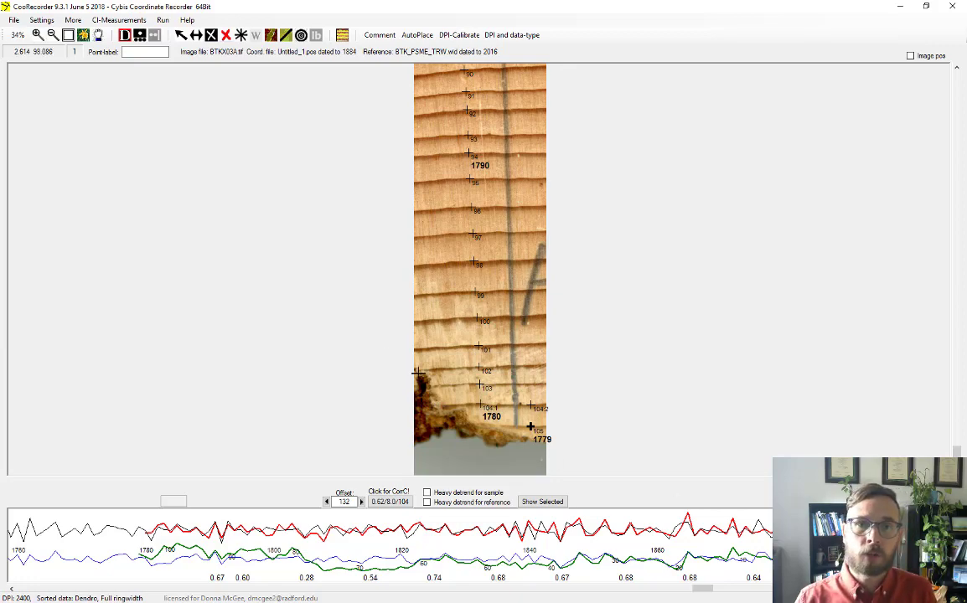
# Save the measured points as BTKX03Atest.pos in the All PSME folder, with the distance to pith removed.
pyautogui.click(16, 21)
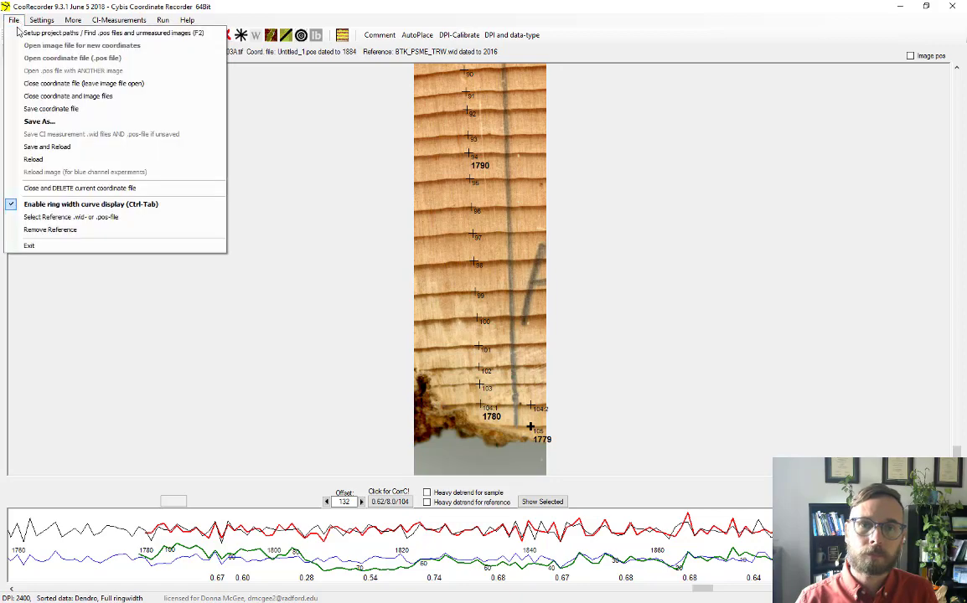
pyautogui.click(53, 109)
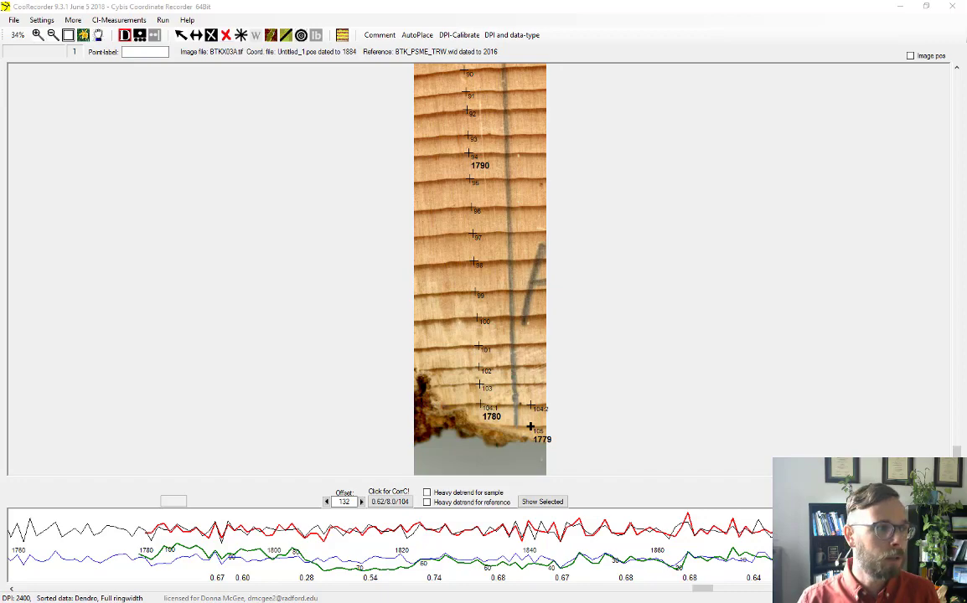
pyautogui.moveTo(405, 147); pyautogui.dragTo(262, 150)
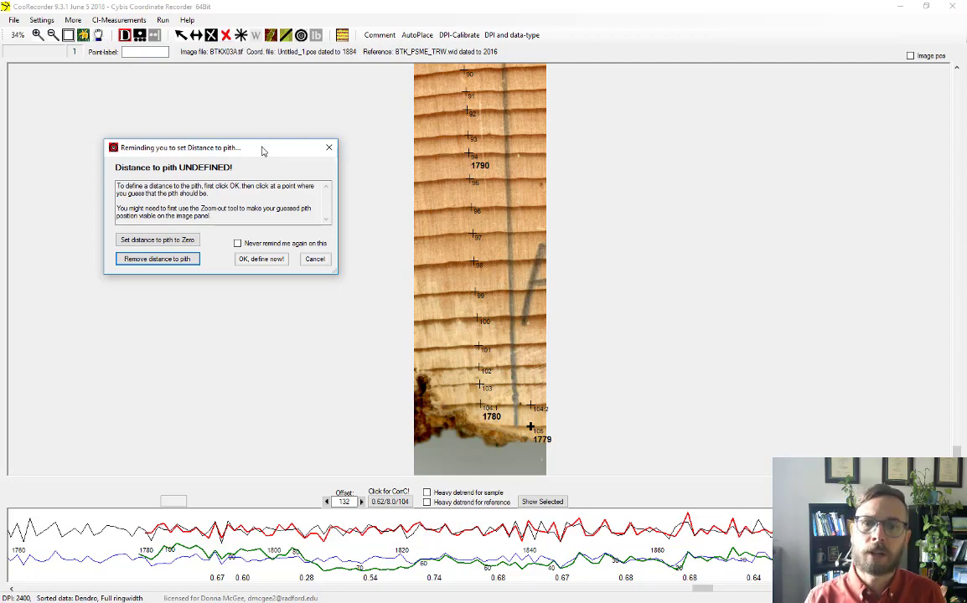
pyautogui.click(186, 259)
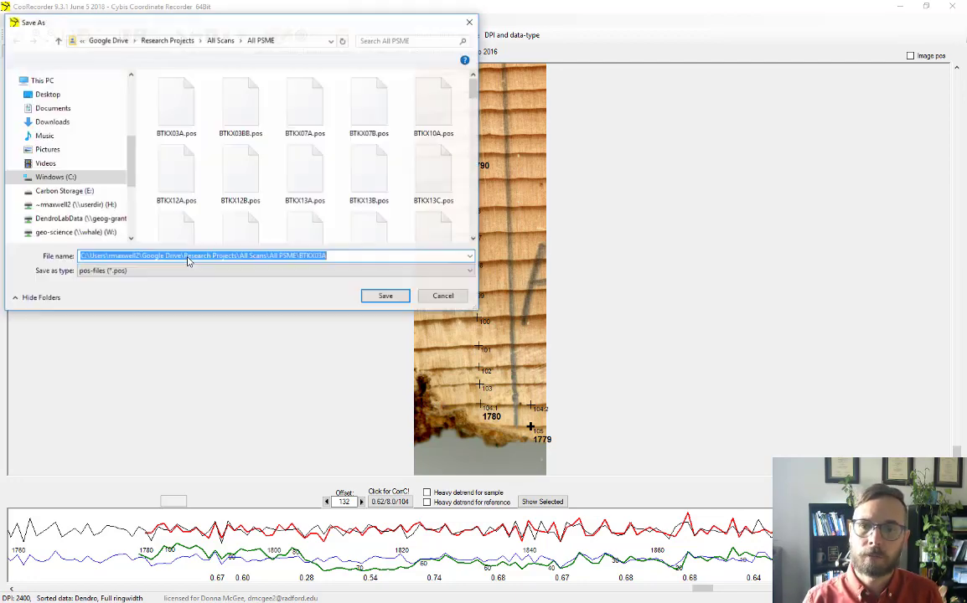
pyautogui.click(360, 256)
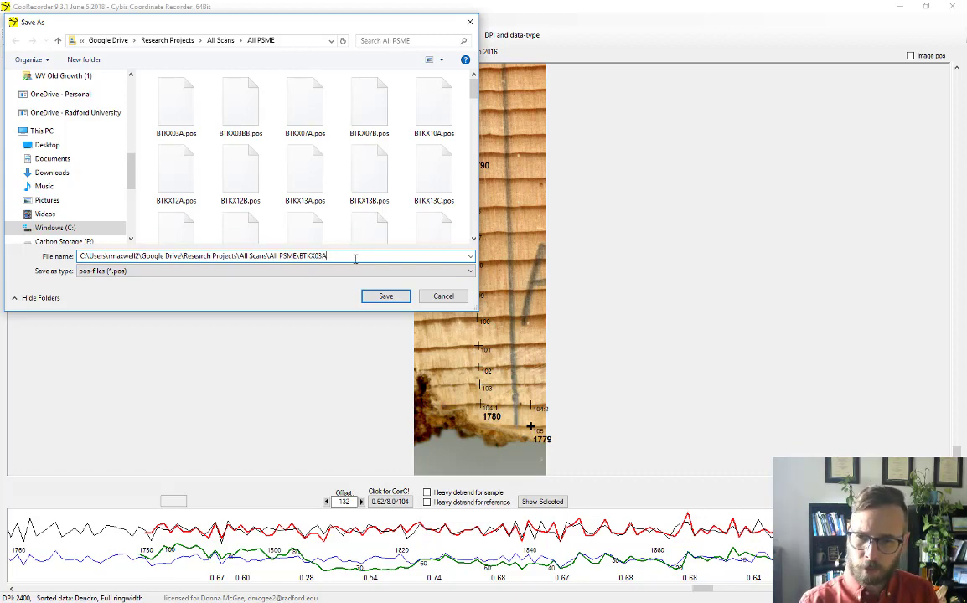
pyautogui.write('test')
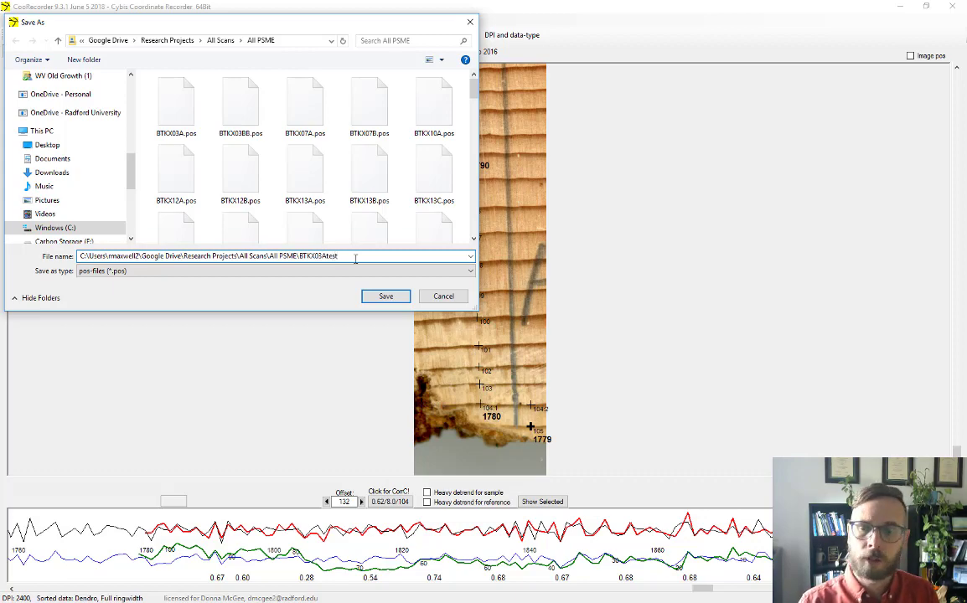
pyautogui.press('Return')
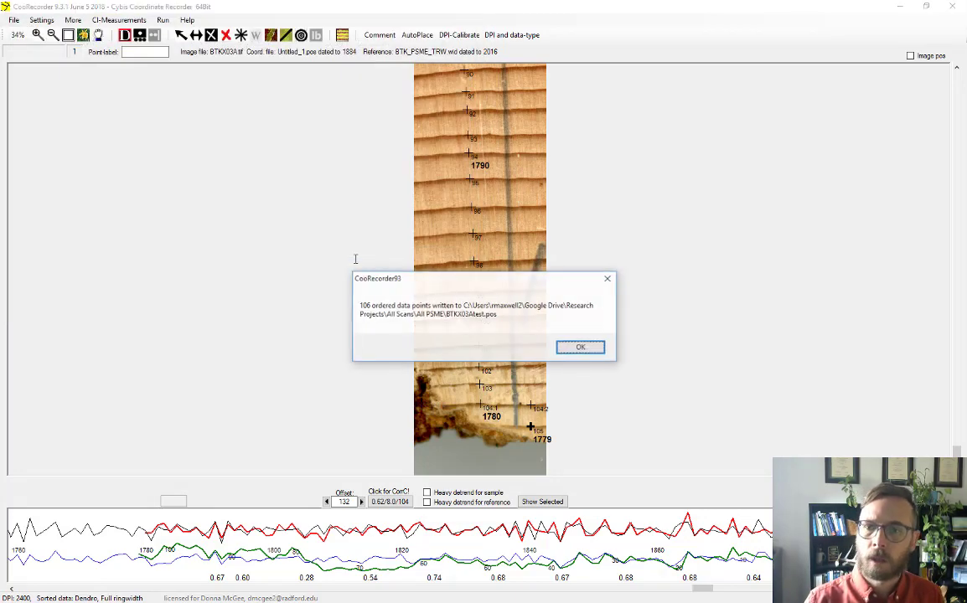
pyautogui.click(563, 347)
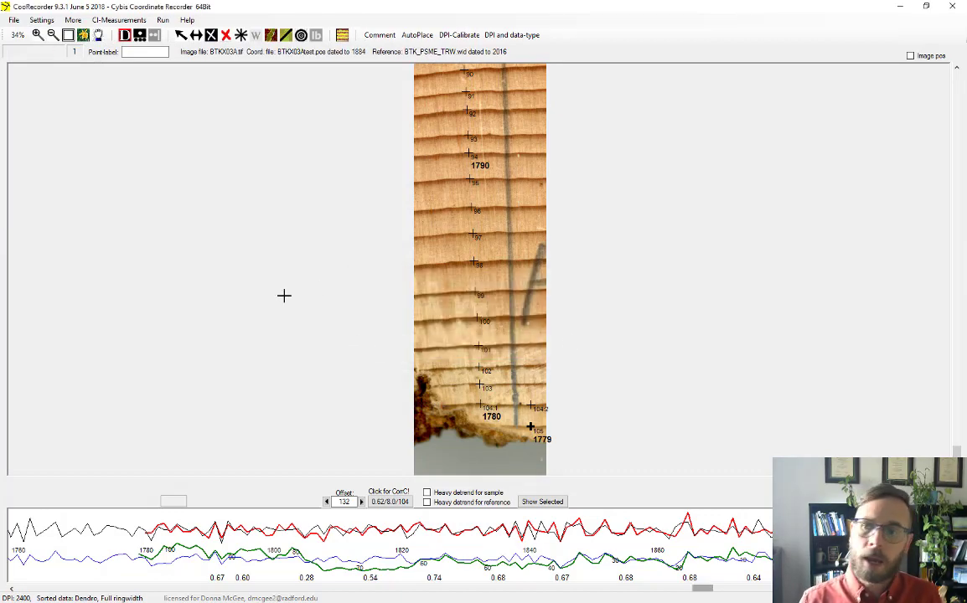
# Select the starting point at the bark end of the core and set the year of ring 0 to 1884.
pyautogui.moveTo(956, 453); pyautogui.dragTo(955, 77)
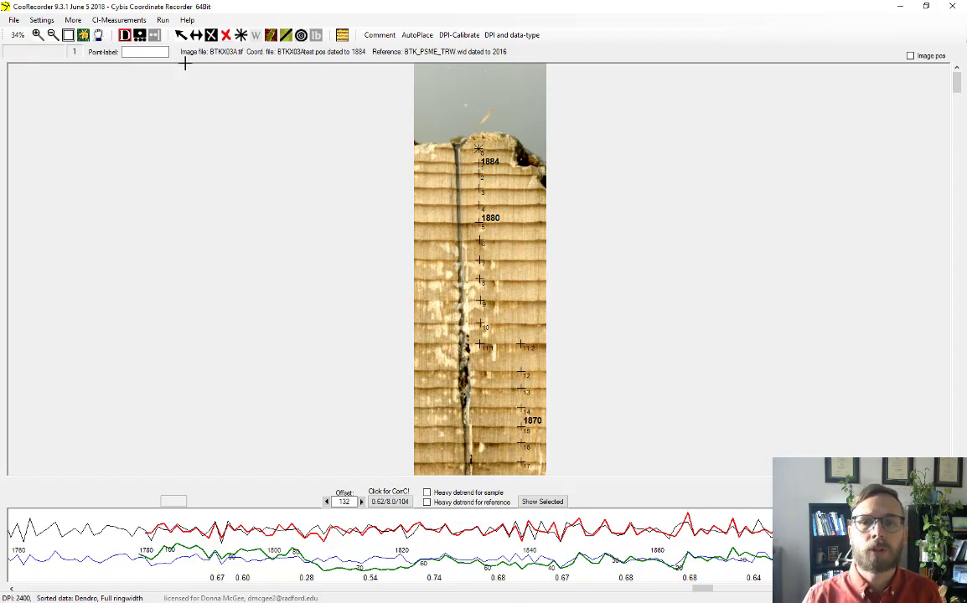
pyautogui.click(181, 37)
pyautogui.click(480, 150)
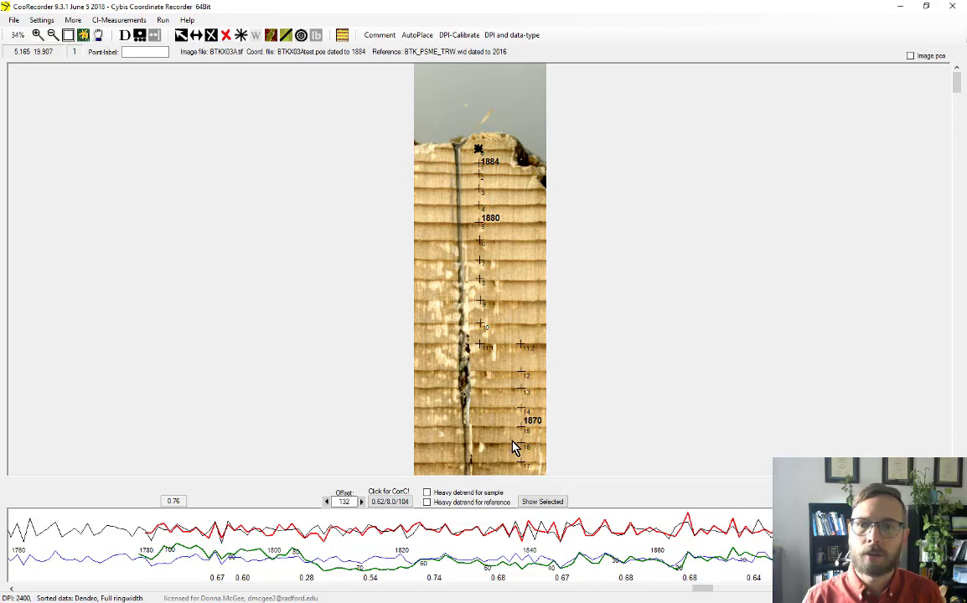
pyautogui.click(72, 21)
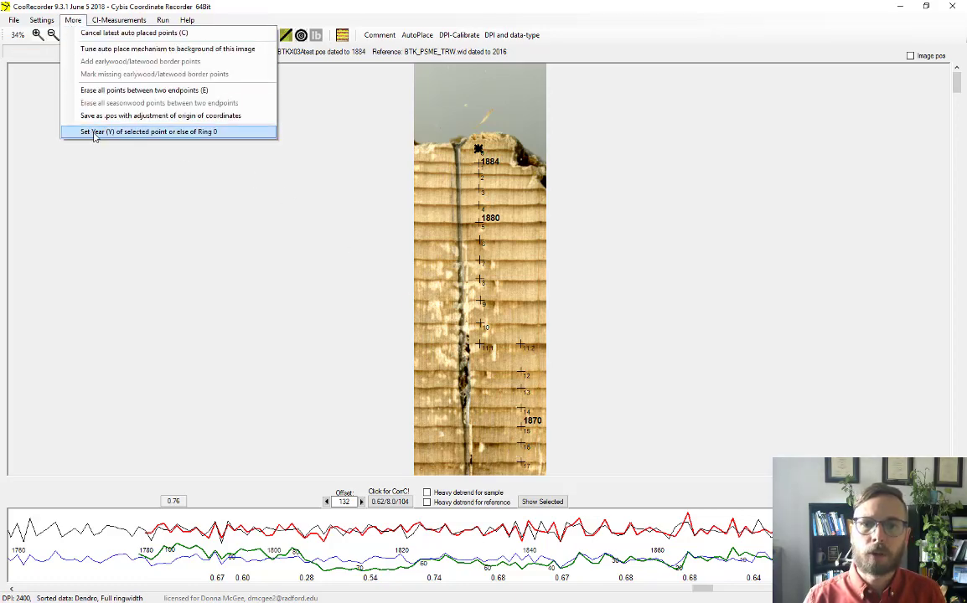
pyautogui.click(223, 130)
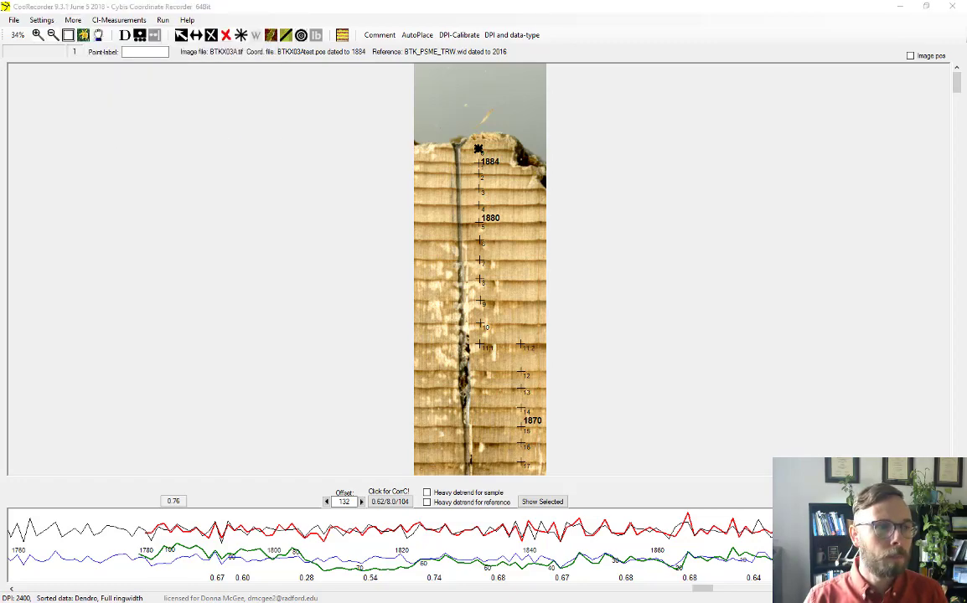
pyautogui.moveTo(45, 129); pyautogui.dragTo(187, 132)
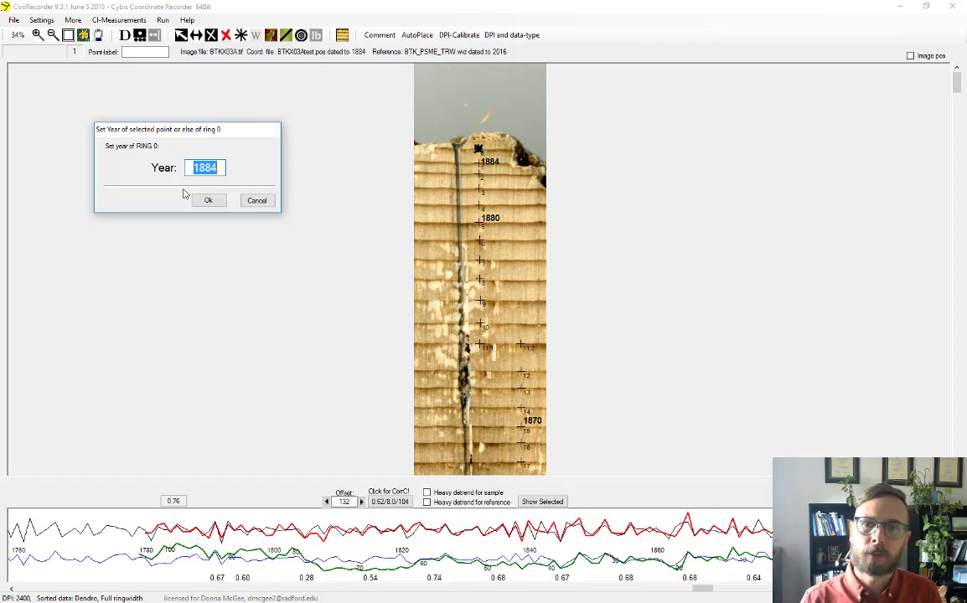
pyautogui.click(209, 201)
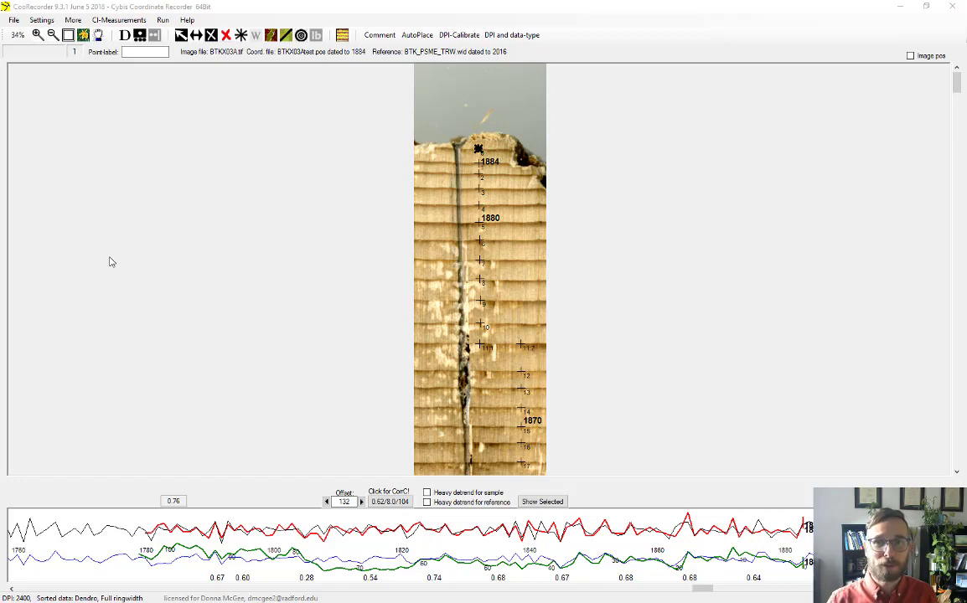
# Close the coordinate and image files, saving the changes over the existing BTKX03Atest.pos.
pyautogui.click(15, 21)
pyautogui.click(15, 22)
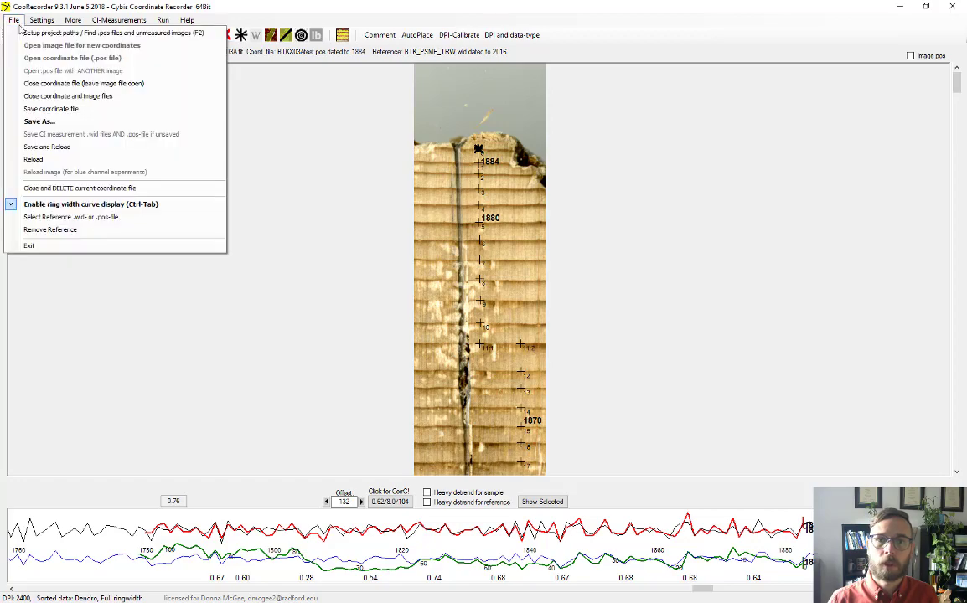
pyautogui.click(30, 97)
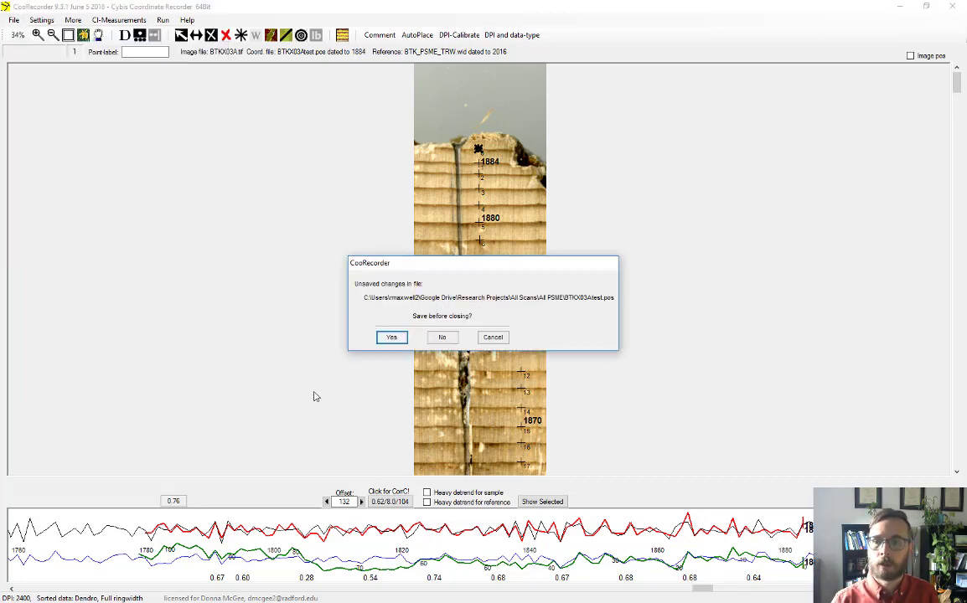
pyautogui.click(391, 338)
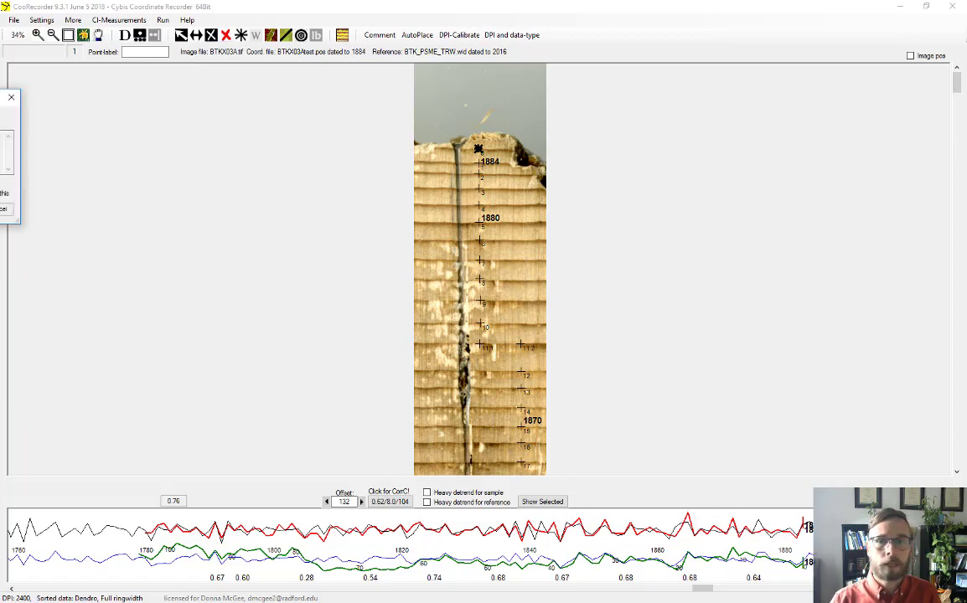
pyautogui.click(129, 229)
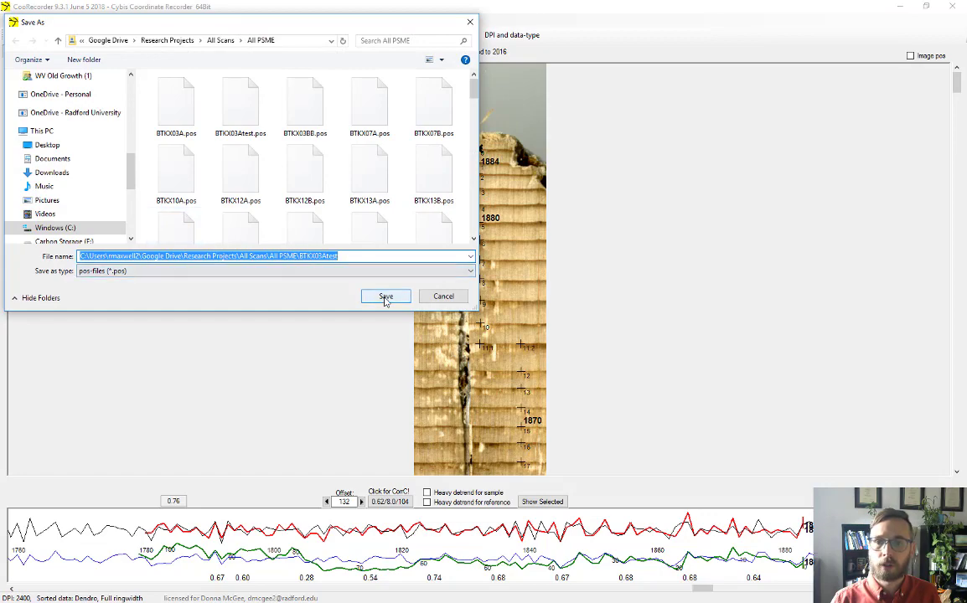
pyautogui.click(385, 296)
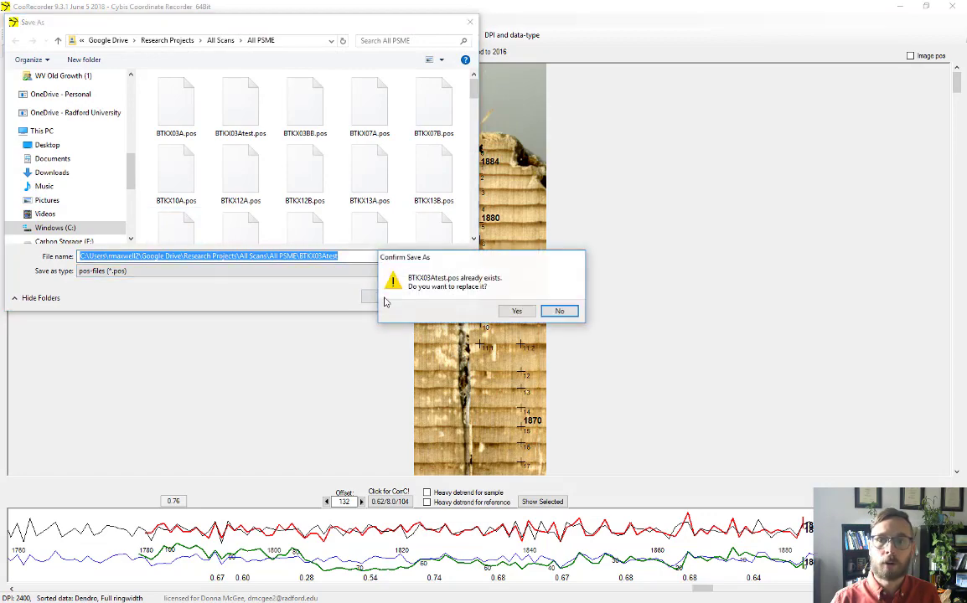
pyautogui.click(513, 311)
pyautogui.click(578, 347)
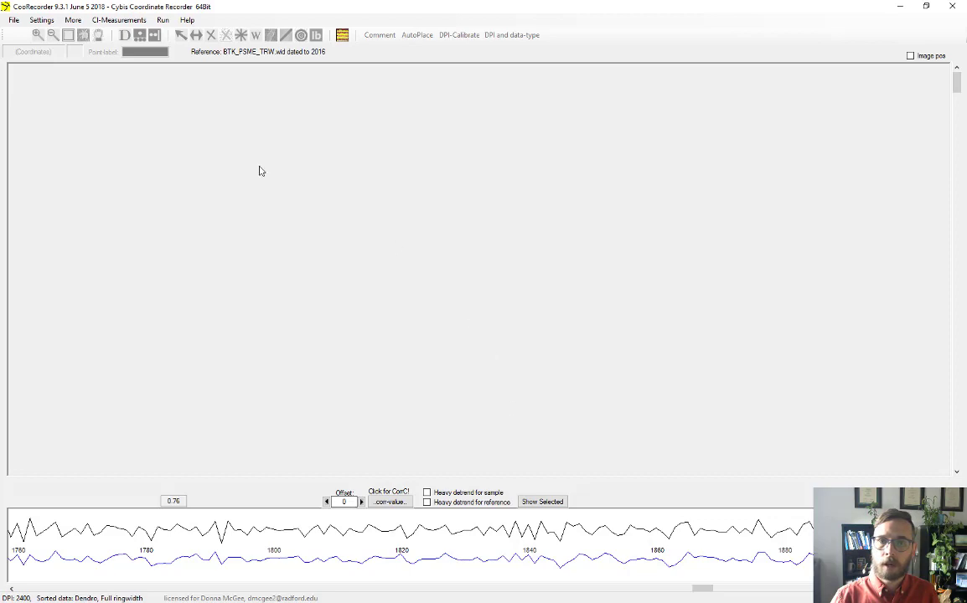
# Begin opening an image or coordinate file in the empty workspace.
pyautogui.click(13, 21)
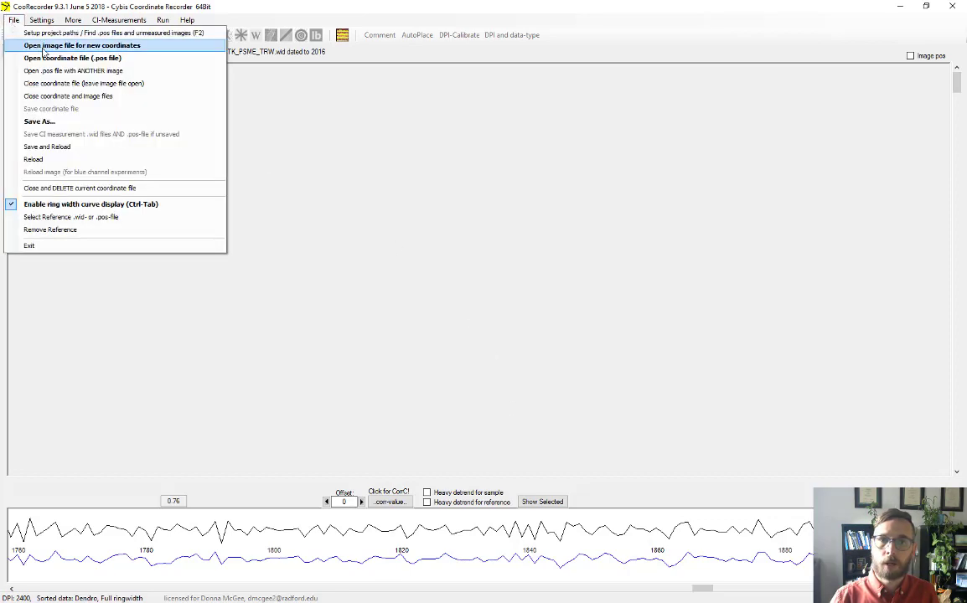